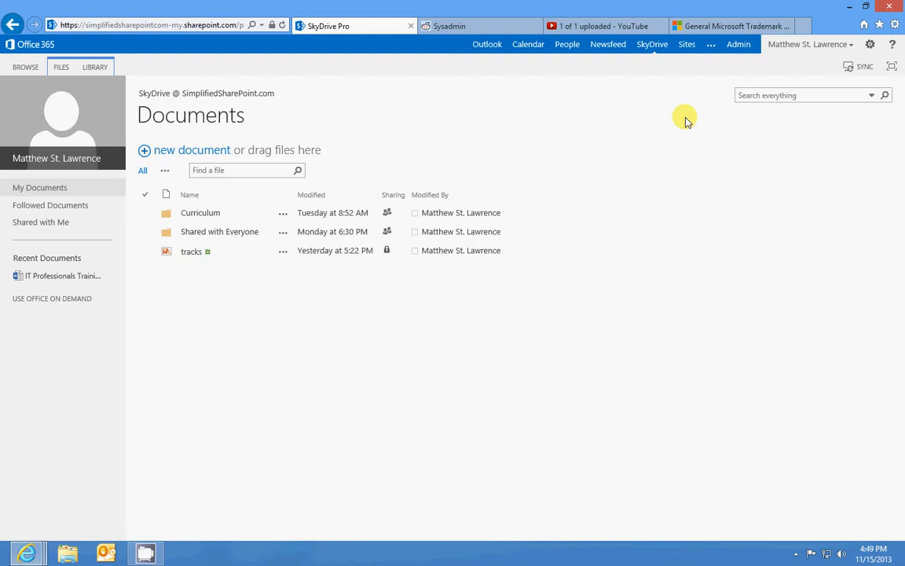
Try to sync the SkyDrive Documents library to the device, allowing the website to open an app
left_click(660, 50)
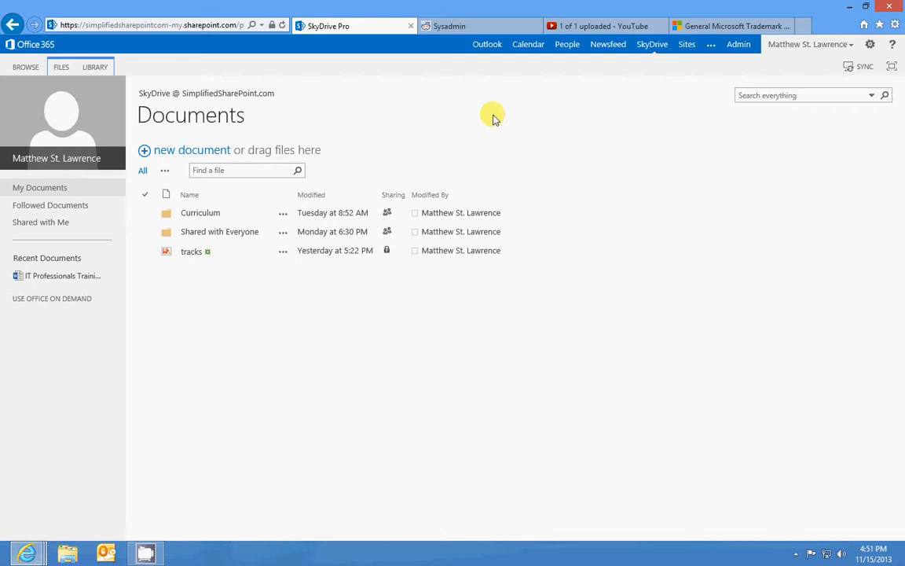
left_click(862, 67)
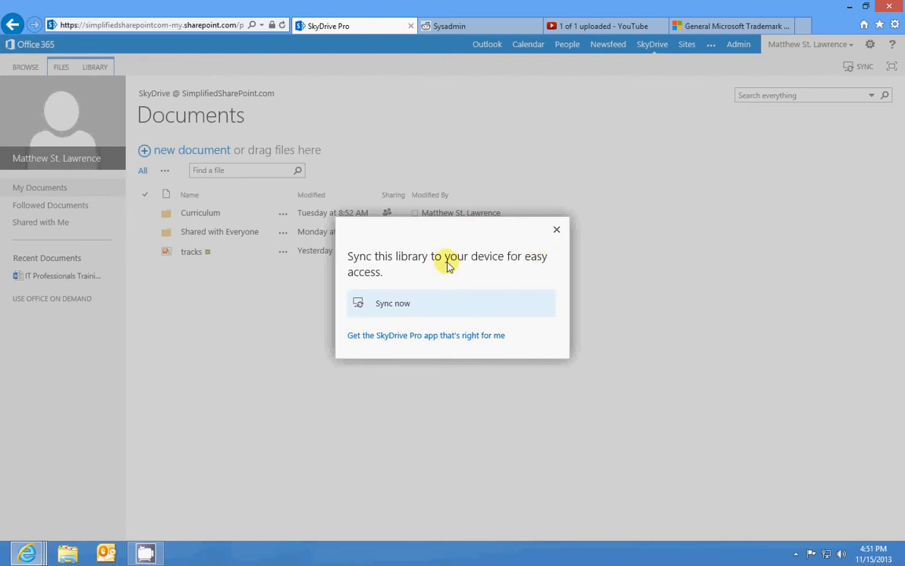
left_click(406, 312)
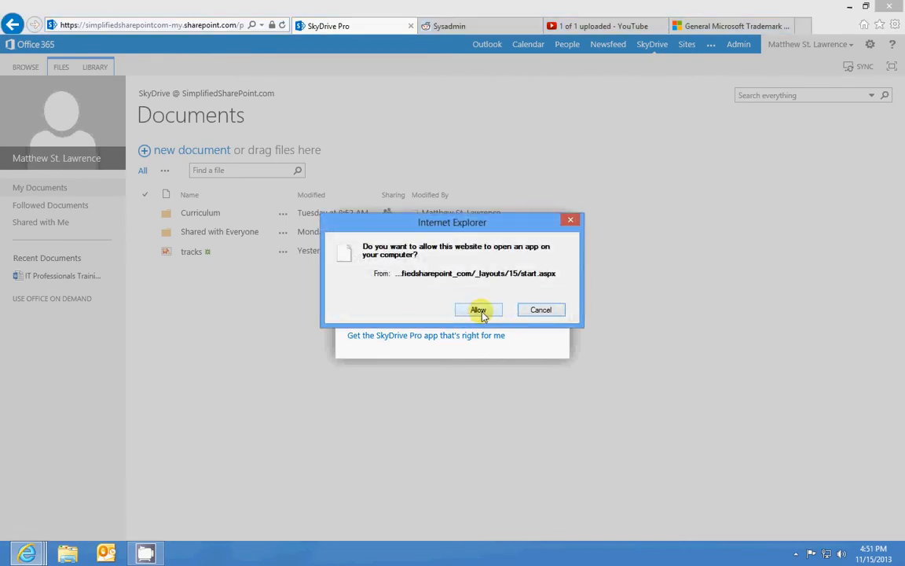
left_click(480, 310)
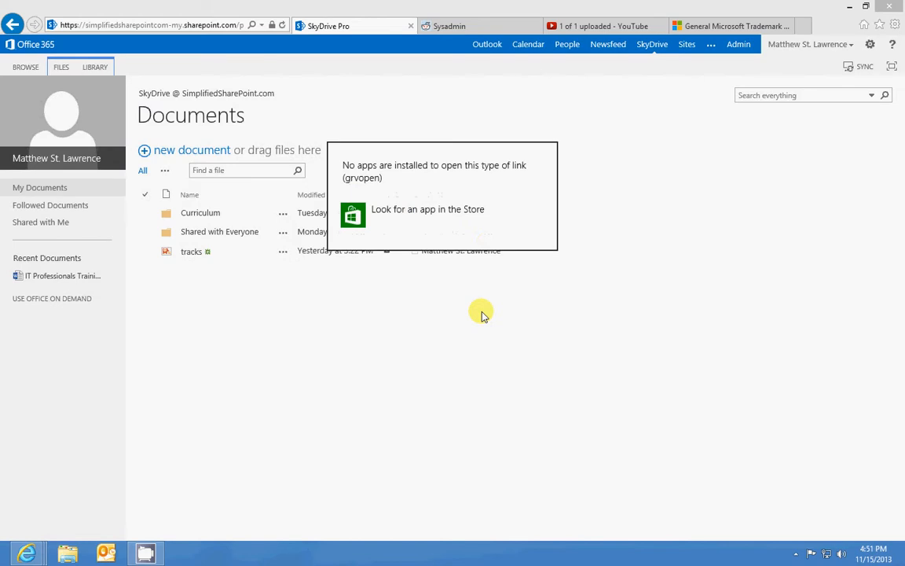
left_click(658, 279)
View the support article on getting the right SkyDrive Pro sync app, then return to the Documents library
left_click(861, 67)
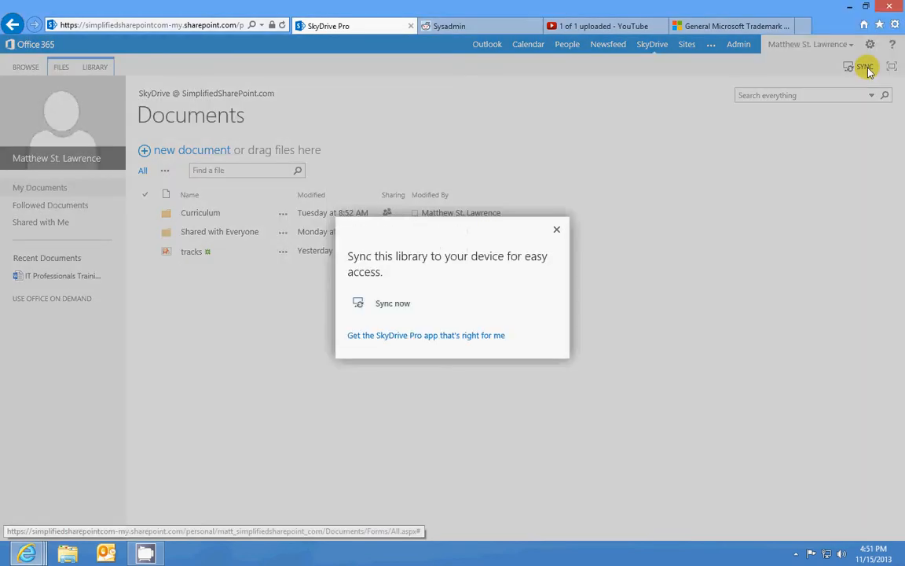
left_click(443, 336)
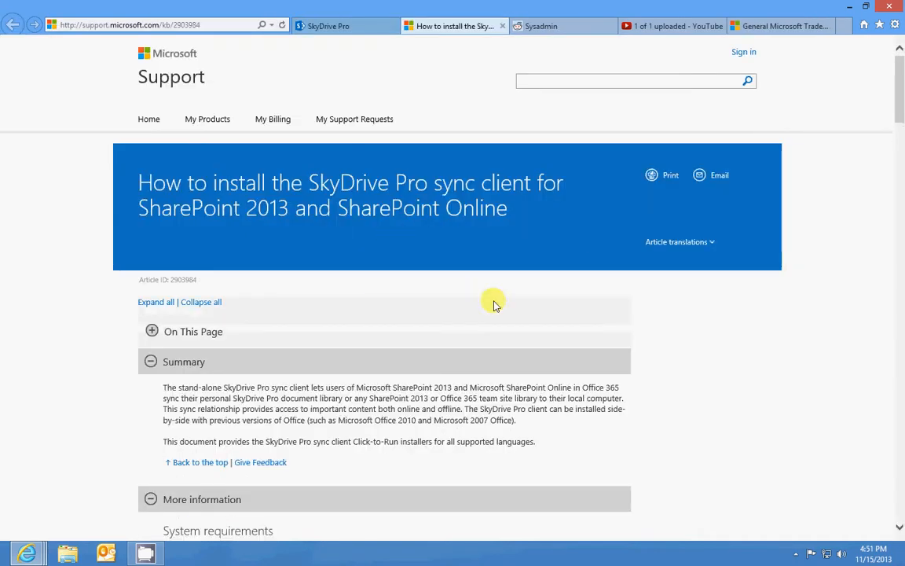
left_click_drag(298, 190, 512, 190)
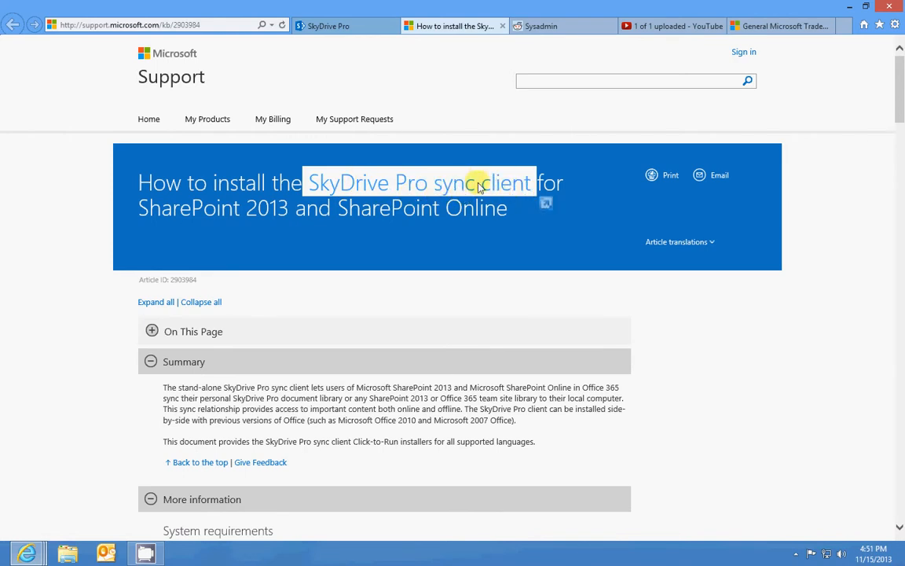
left_click(503, 27)
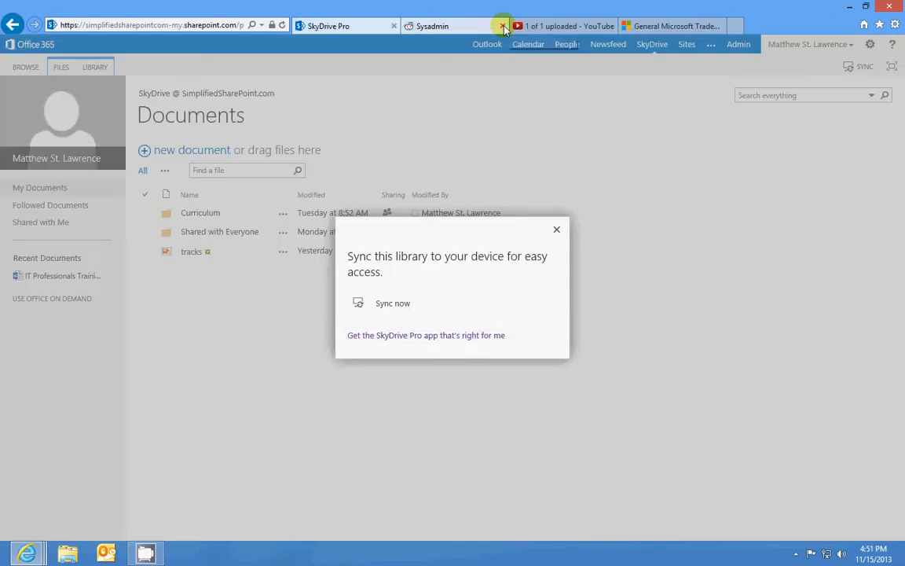
left_click(557, 229)
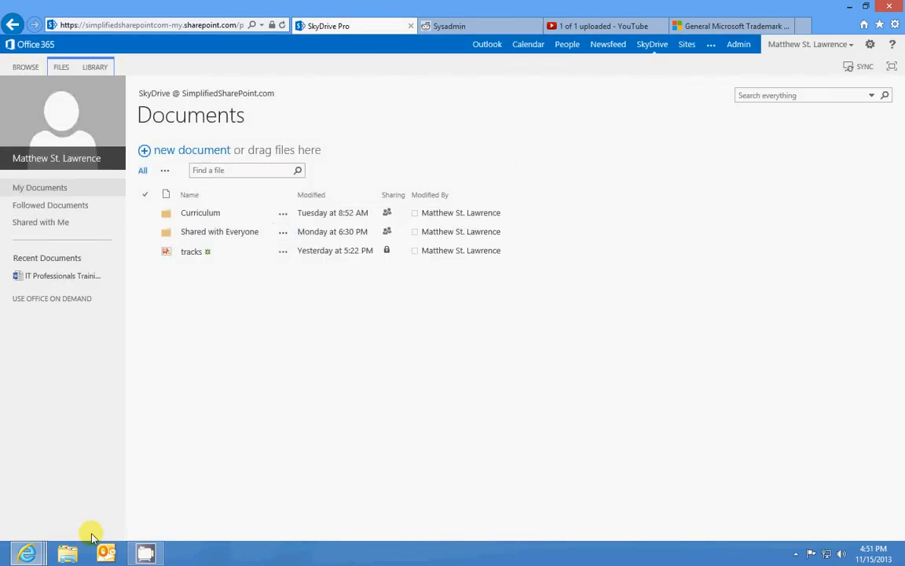
Look through the Downloads and Desktop locations in File Explorer, then close its window
left_click(66, 553)
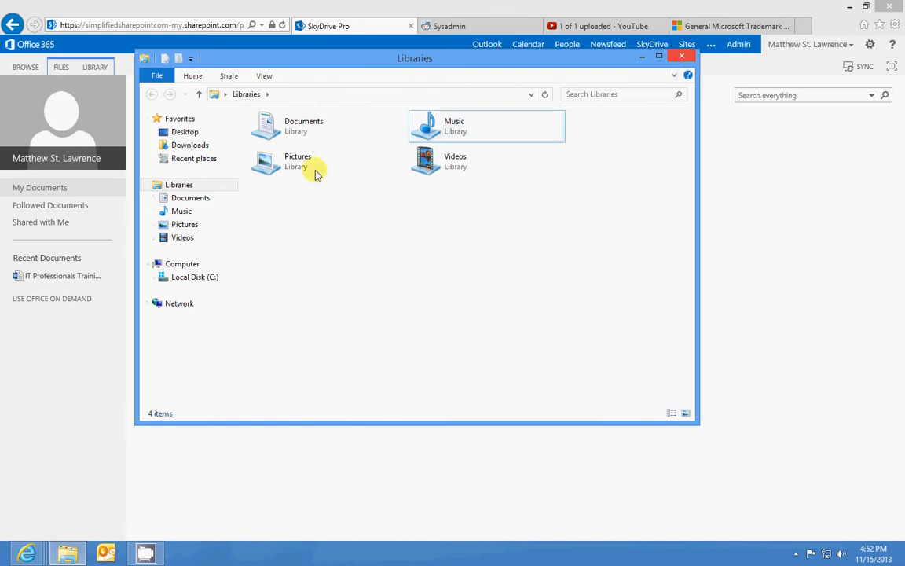
left_click(185, 145)
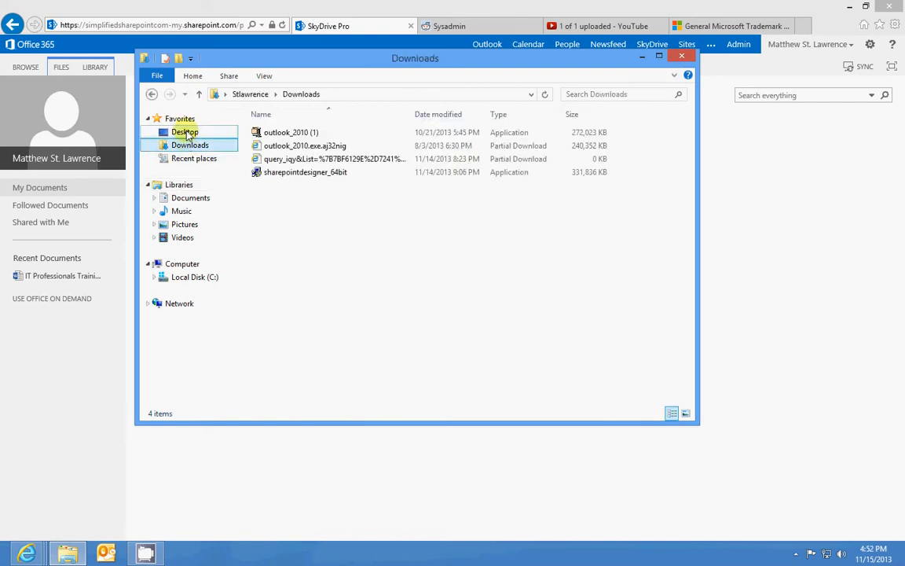
left_click(185, 132)
left_click(679, 56)
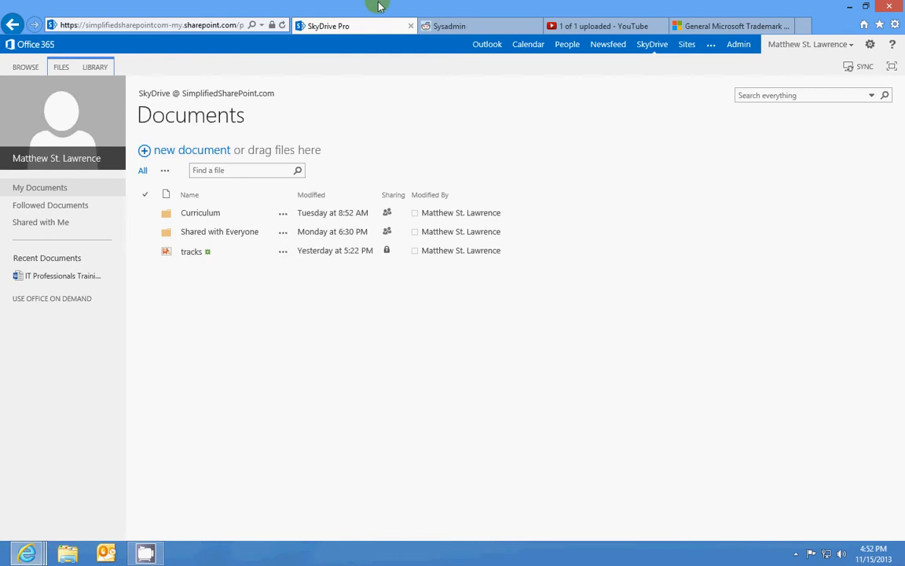
Snap the browser to half the screen and arrange the desktop's New folder window beside it
left_click_drag(322, 7, 900, 130)
double_click(21, 88)
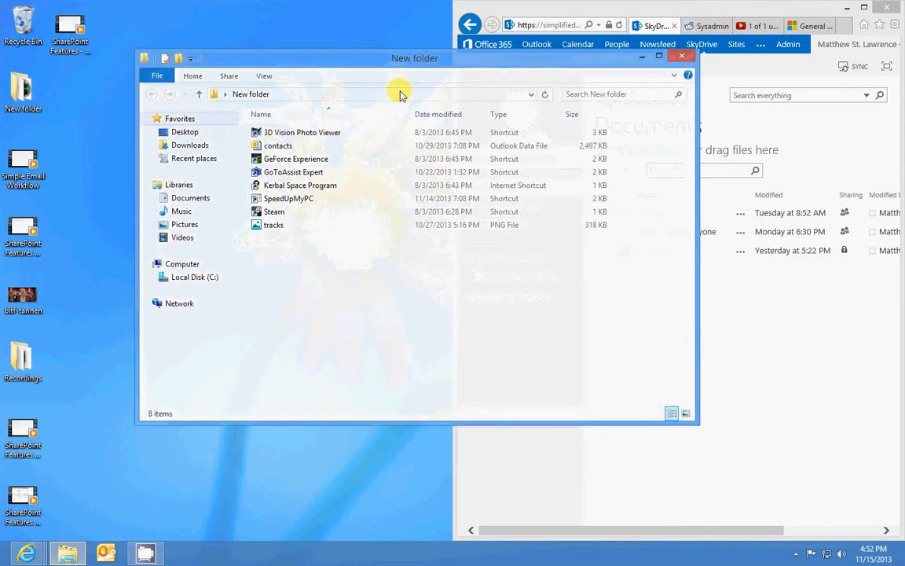
left_click_drag(363, 64, 140, 73)
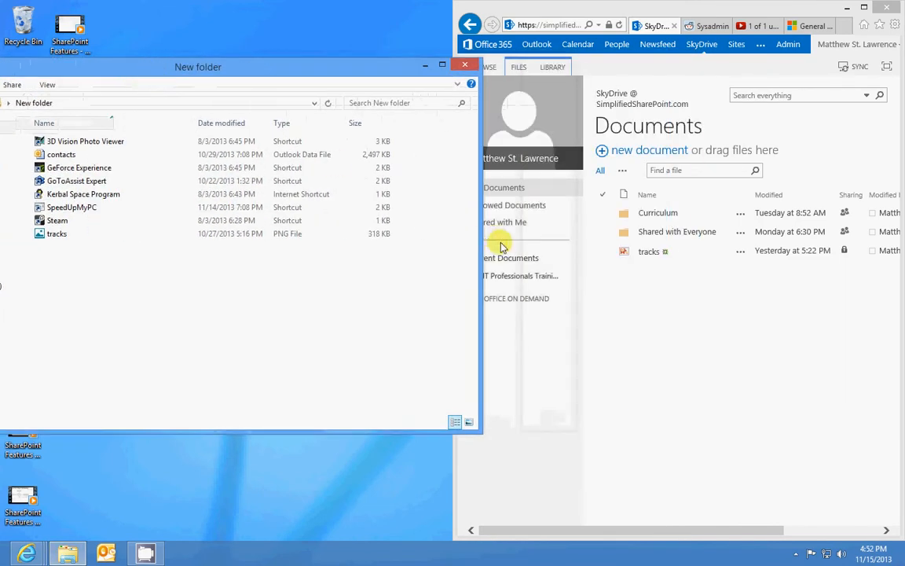
left_click_drag(480, 234, 348, 244)
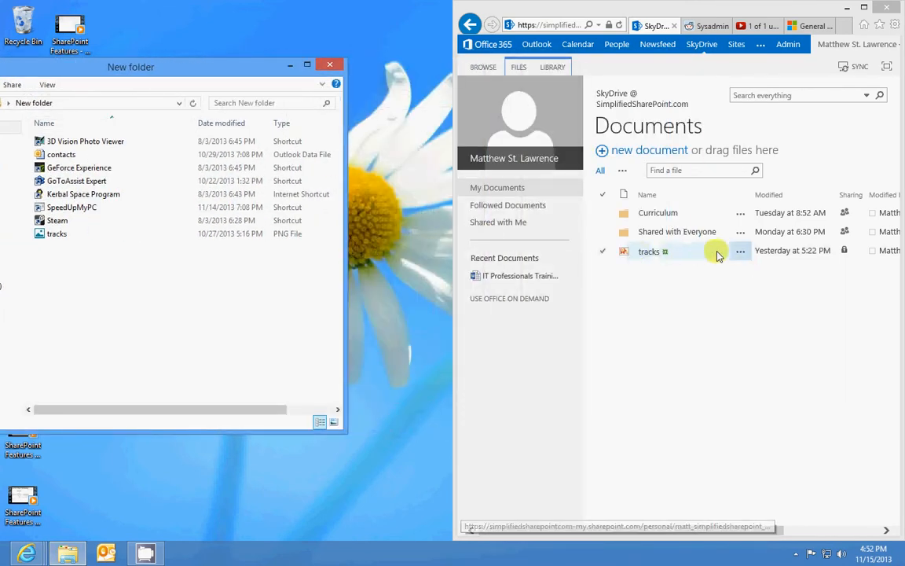
Delete tracks.png from the SkyDrive Documents library
left_click(741, 253)
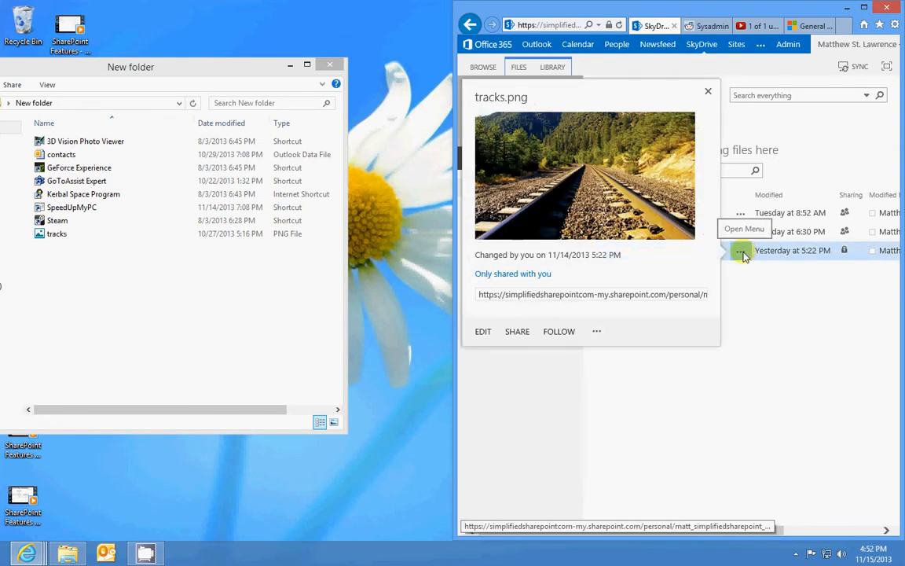
left_click(597, 331)
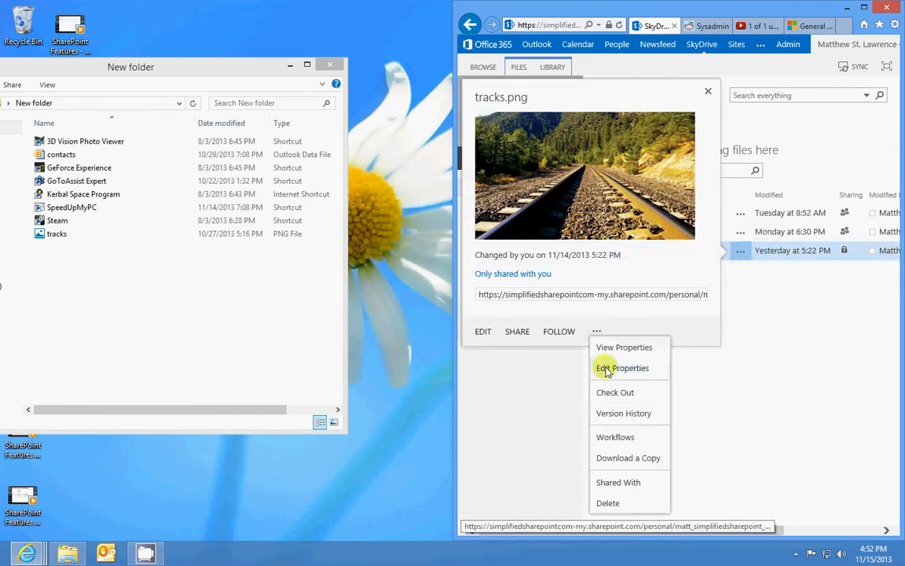
left_click(610, 502)
left_click(525, 323)
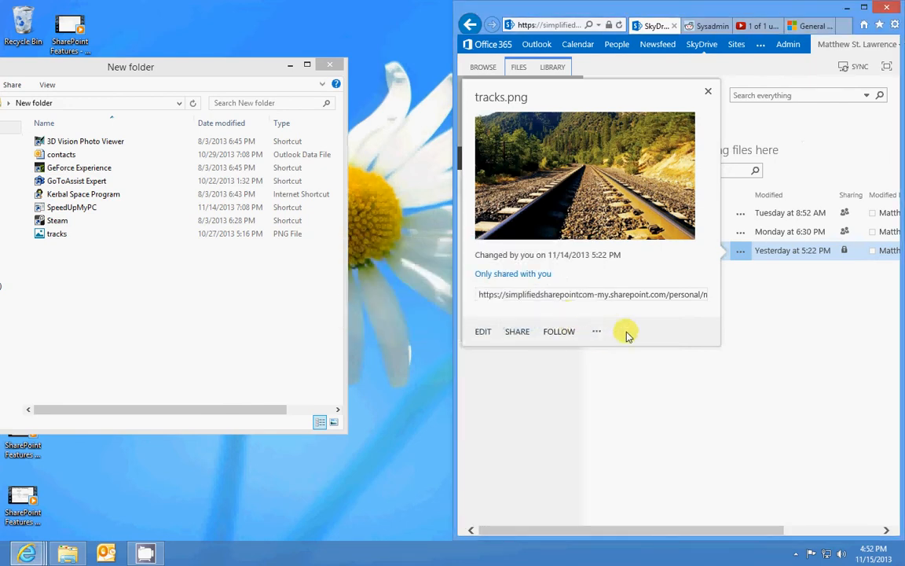
View the local tracks picture from New folder, then return to the desktop
left_click(47, 231)
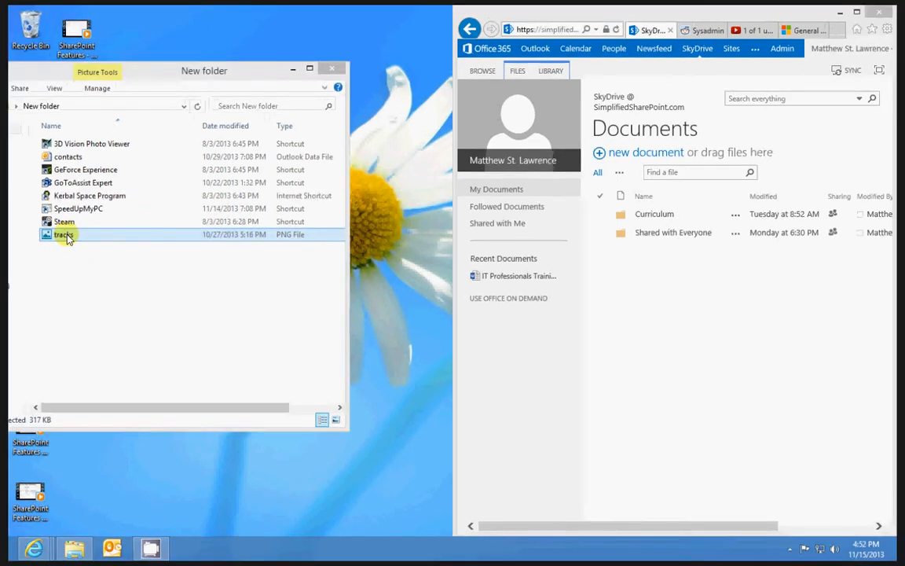
double_click(67, 237)
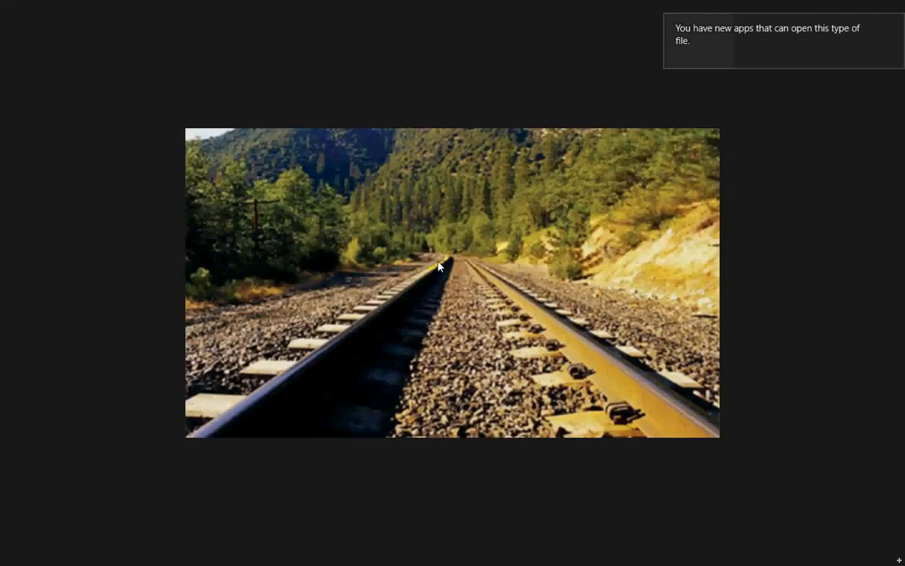
key("super")
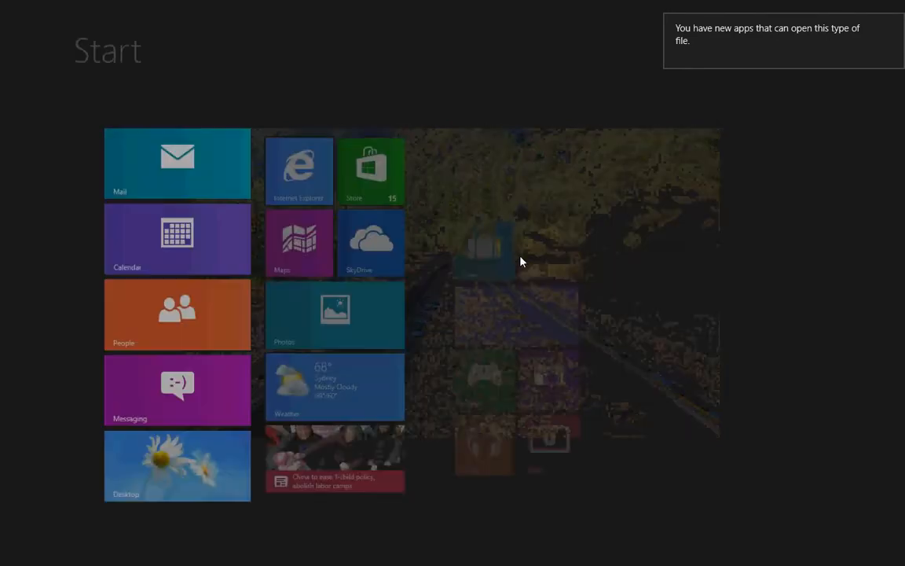
left_click(121, 490)
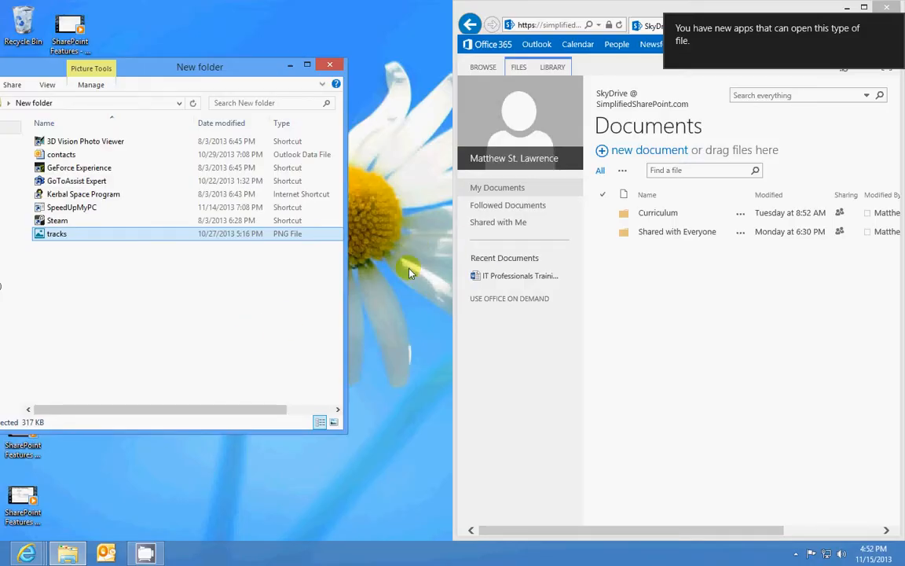
Upload the tracks picture from New folder to the SkyDrive Documents library and open its file details
left_click(130, 240)
left_click_drag(129, 240, 693, 210)
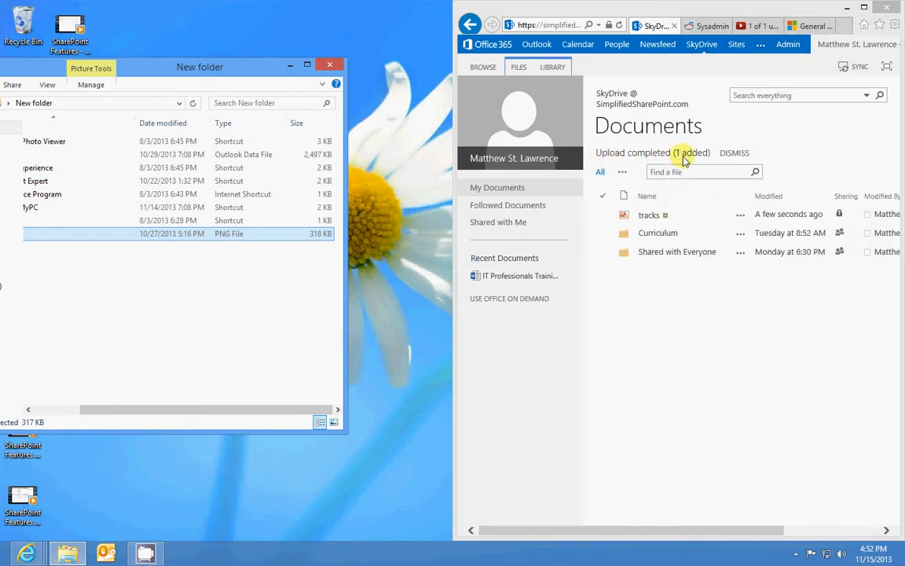
left_click(739, 217)
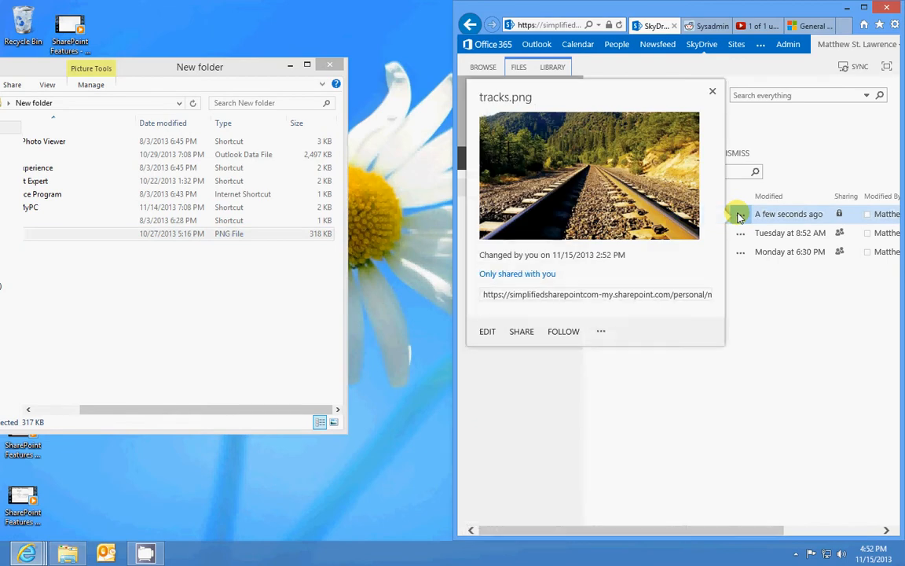
Maximize the browser, then download a copy of tracks.png from the library and dismiss the download notification
double_click(674, 10)
double_click(674, 9)
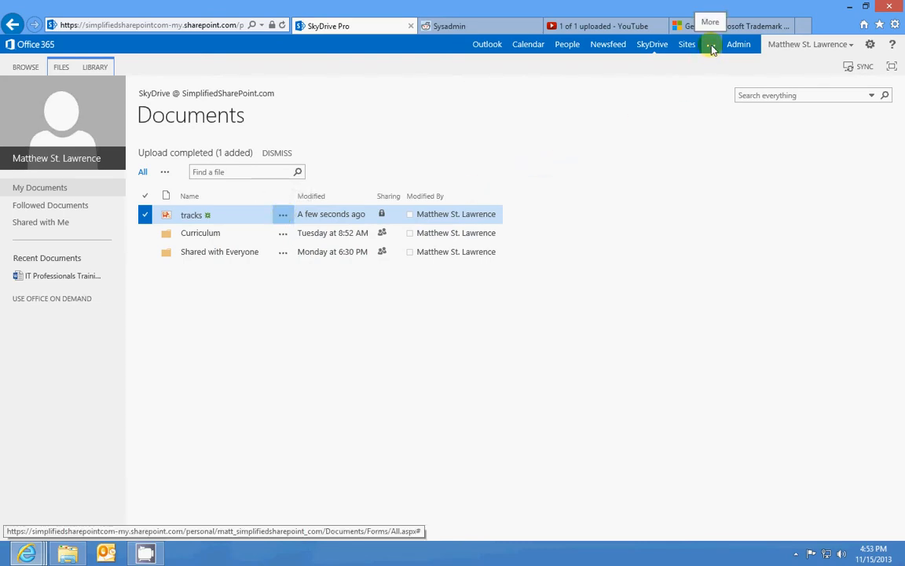
left_click(284, 217)
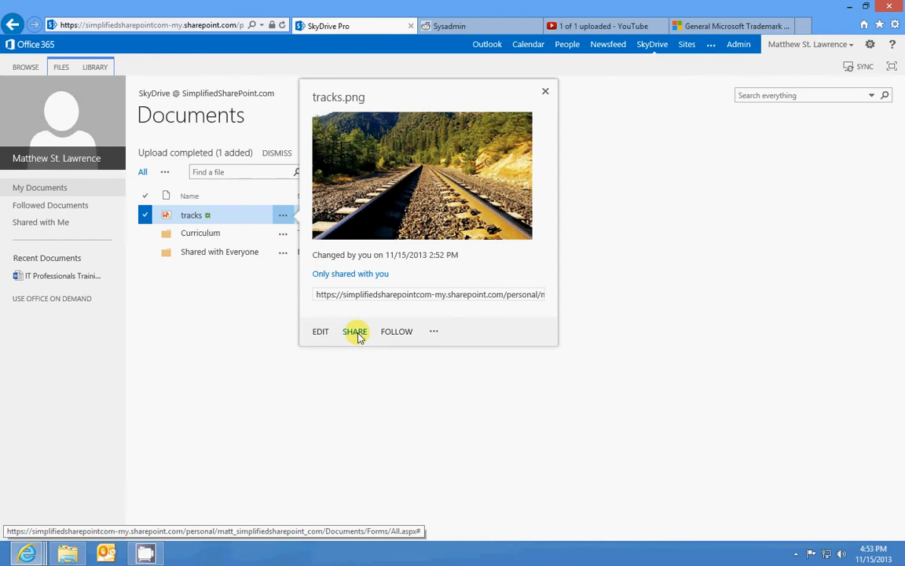
left_click(432, 332)
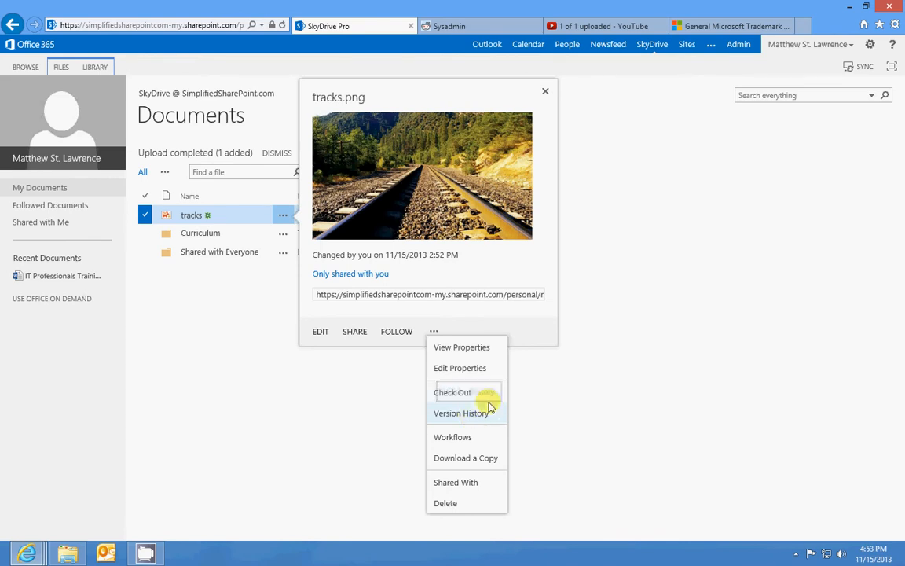
left_click(474, 459)
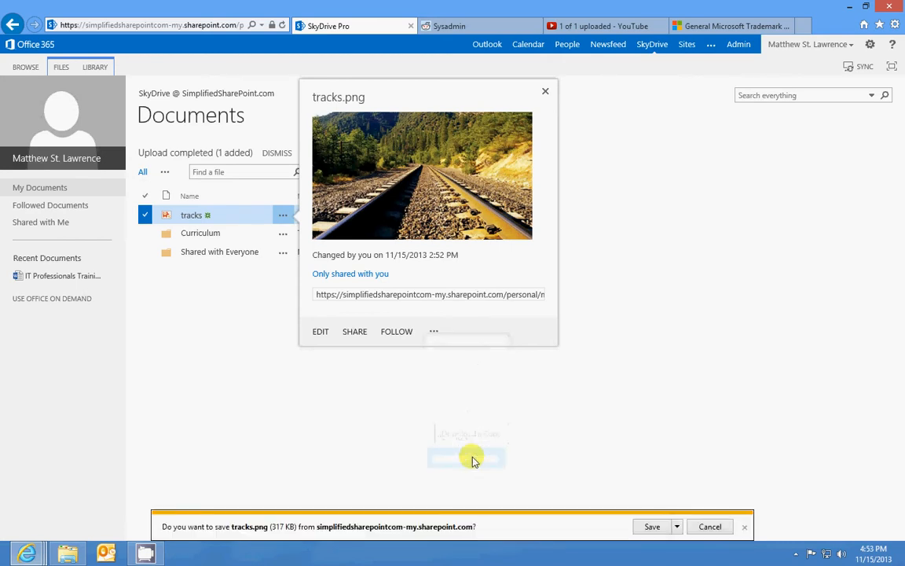
left_click(648, 526)
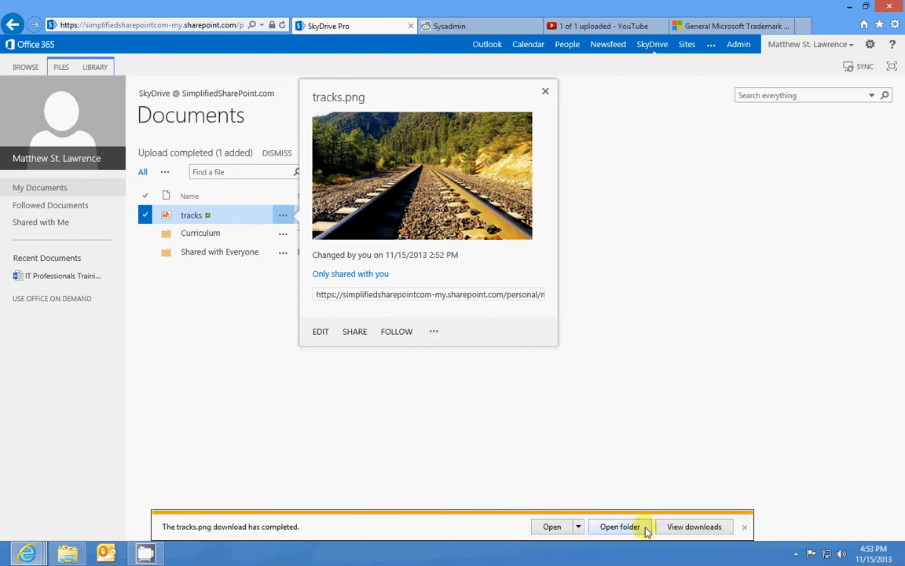
left_click(744, 526)
Review the further file options for tracks.png and check the sharing settings of the Shared with Everyone folder
left_click(435, 334)
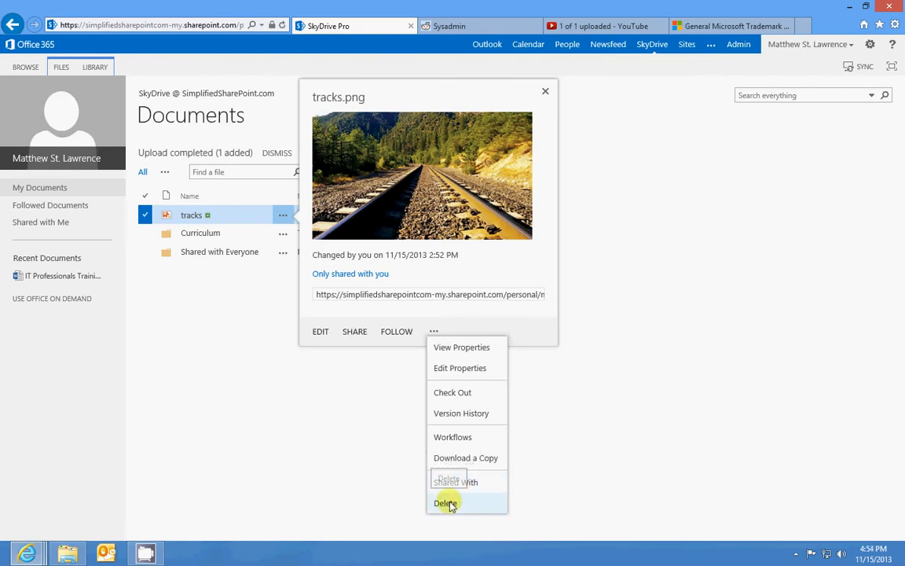
left_click(414, 465)
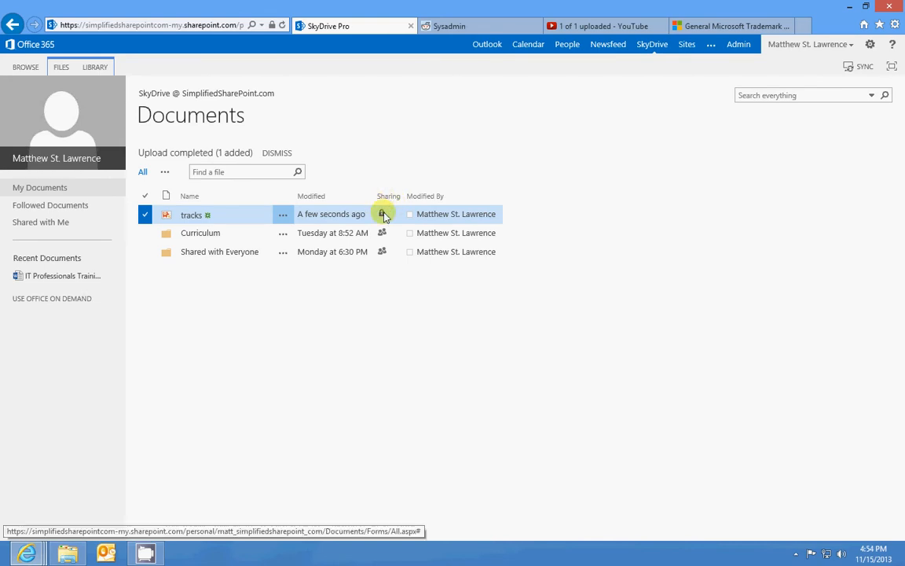
mouse_move(384, 217)
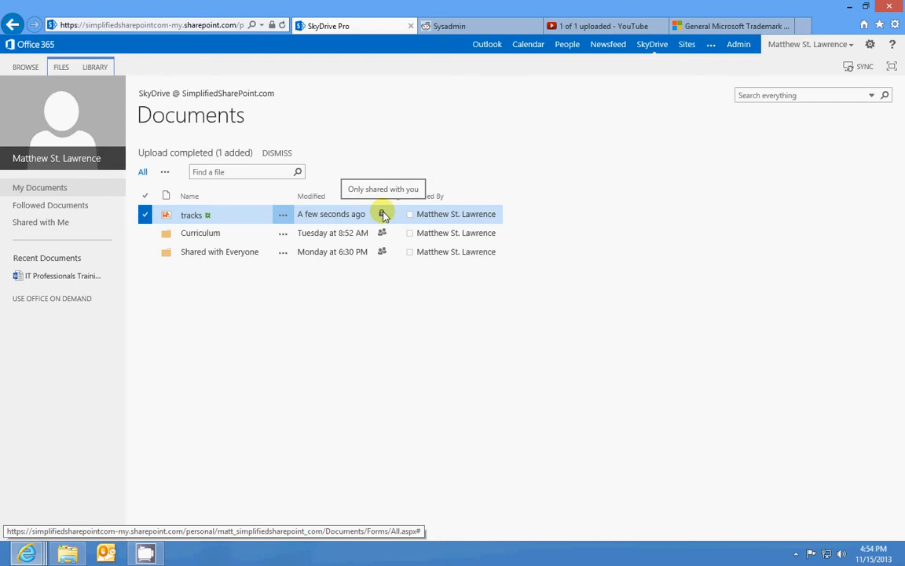
mouse_move(384, 234)
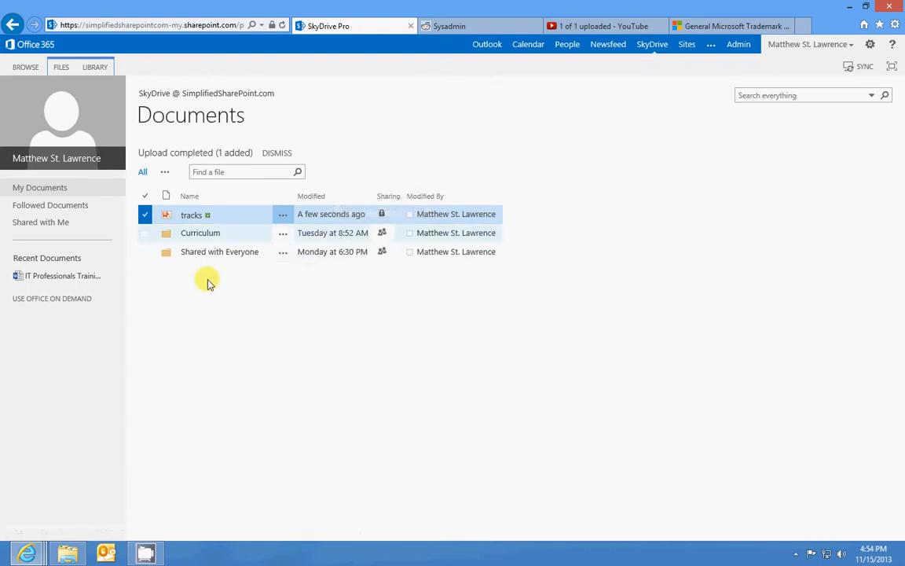
left_click(382, 254)
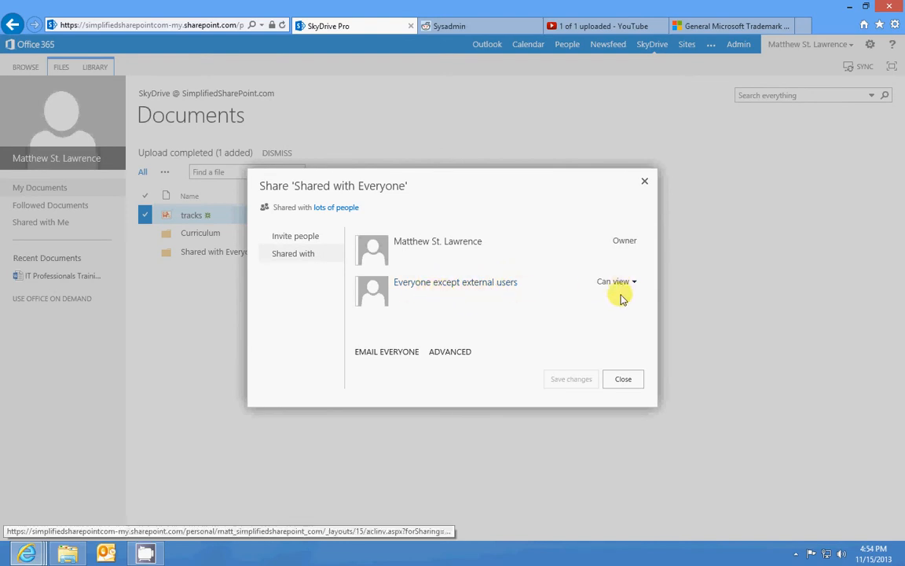
left_click(623, 379)
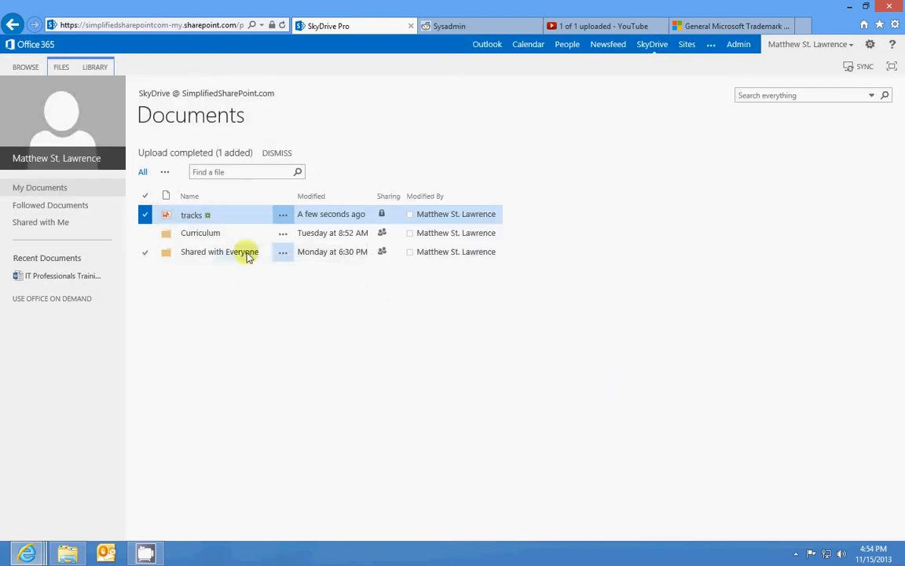
Copy the link address of the Shared with Everyone folder from its details
left_click(283, 253)
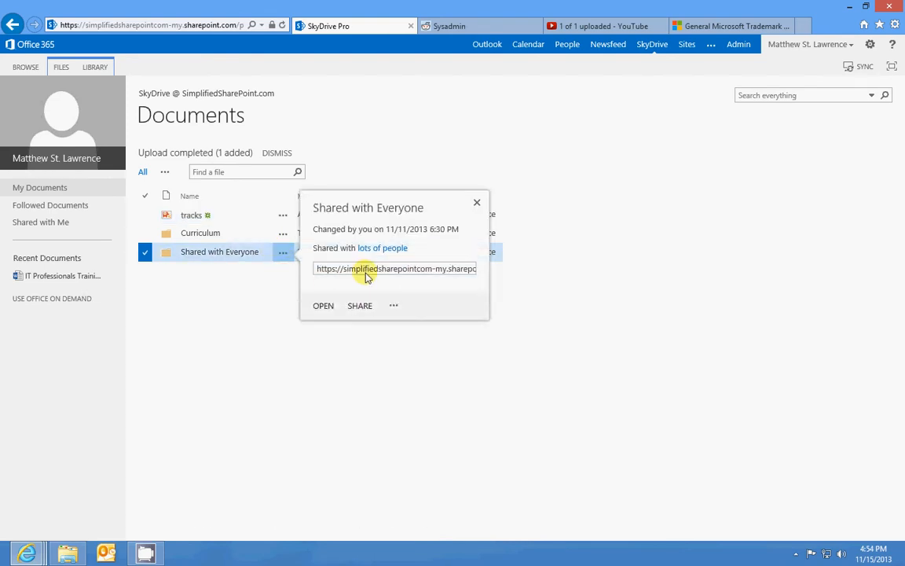
left_click(335, 270)
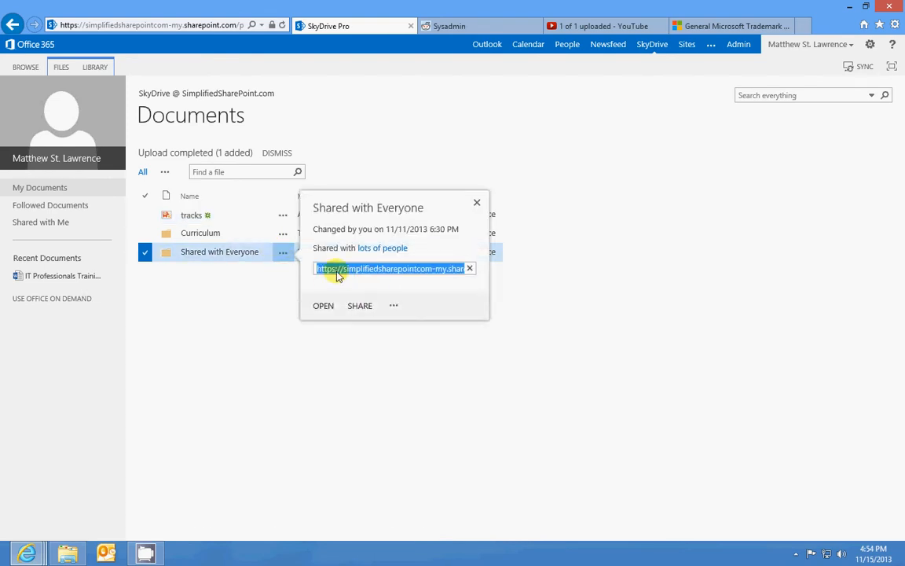
right_click(376, 270)
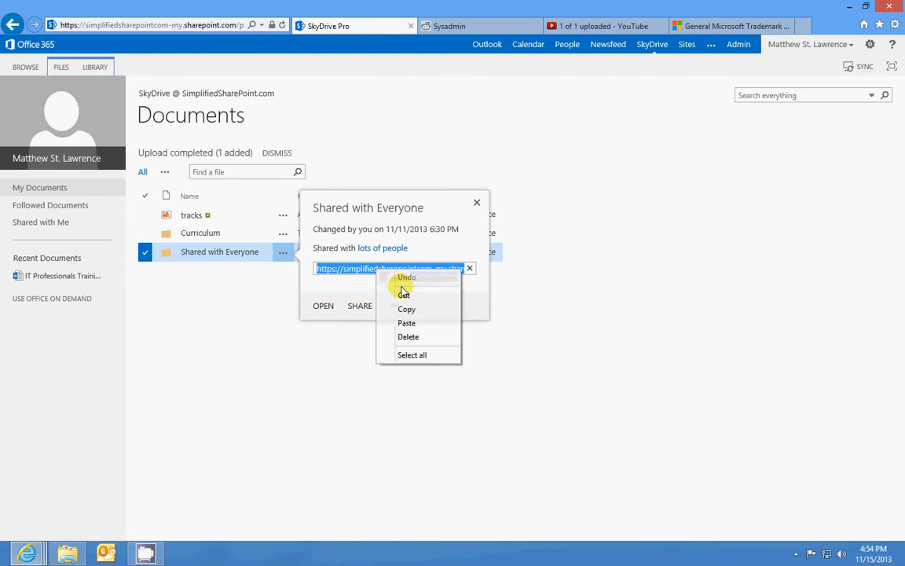
left_click(407, 308)
Draft an Outlook message to a colleague with the subject Link and the copied folder link, and abandon it unsaved to return to SkyDrive
left_click(489, 45)
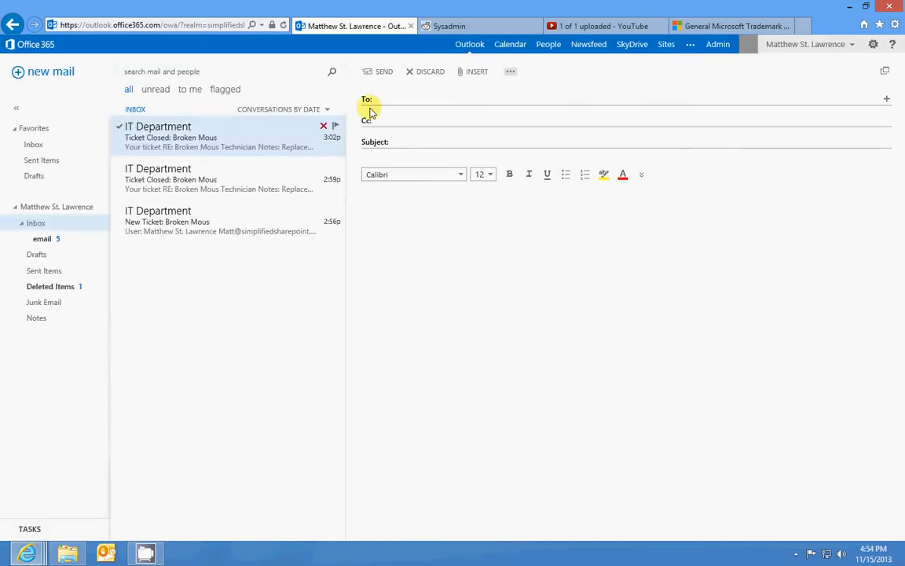
type("cha")
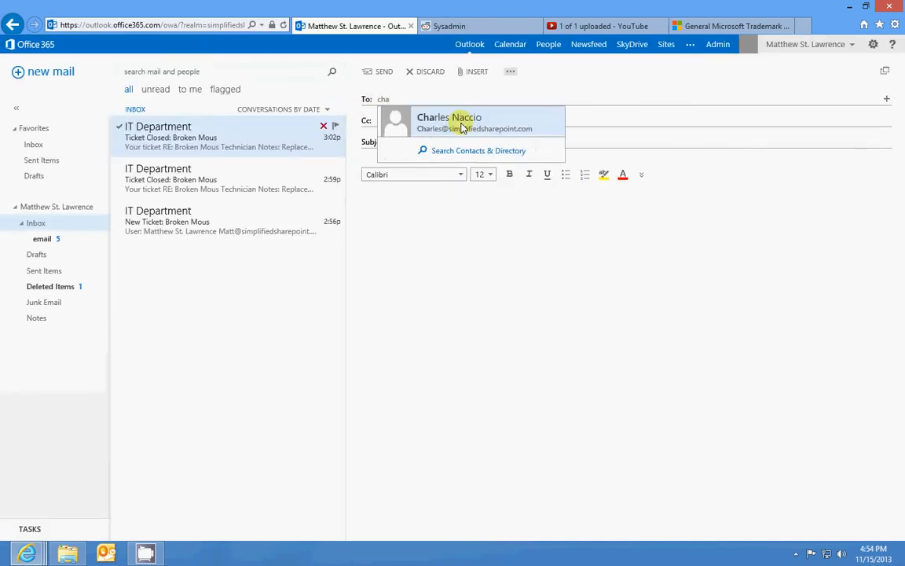
left_click(463, 127)
left_click(474, 139)
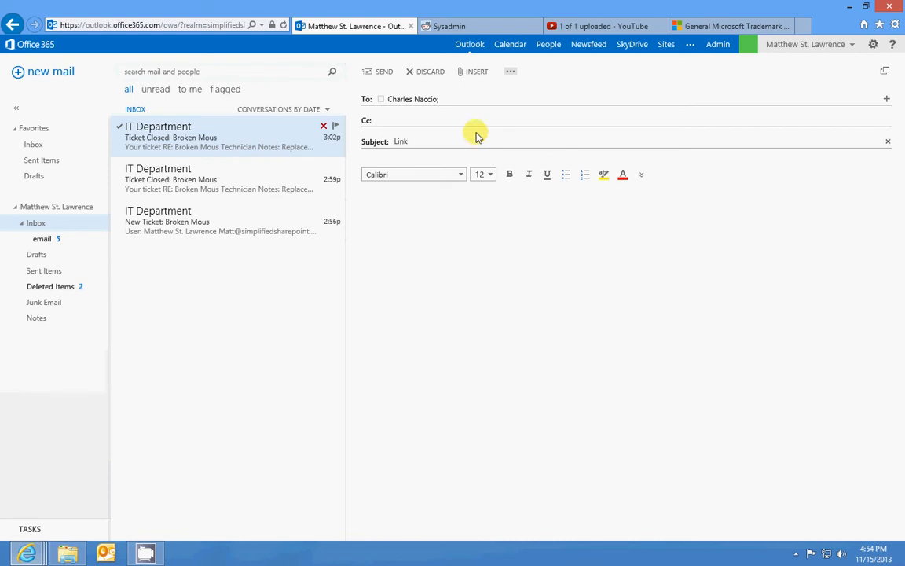
left_click(450, 208)
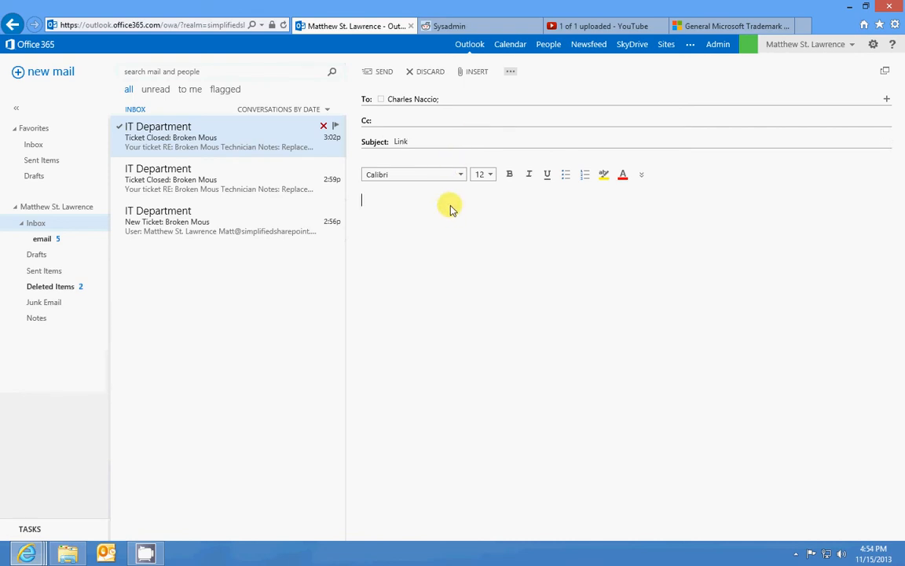
key("ctrl+v")
left_click(488, 309)
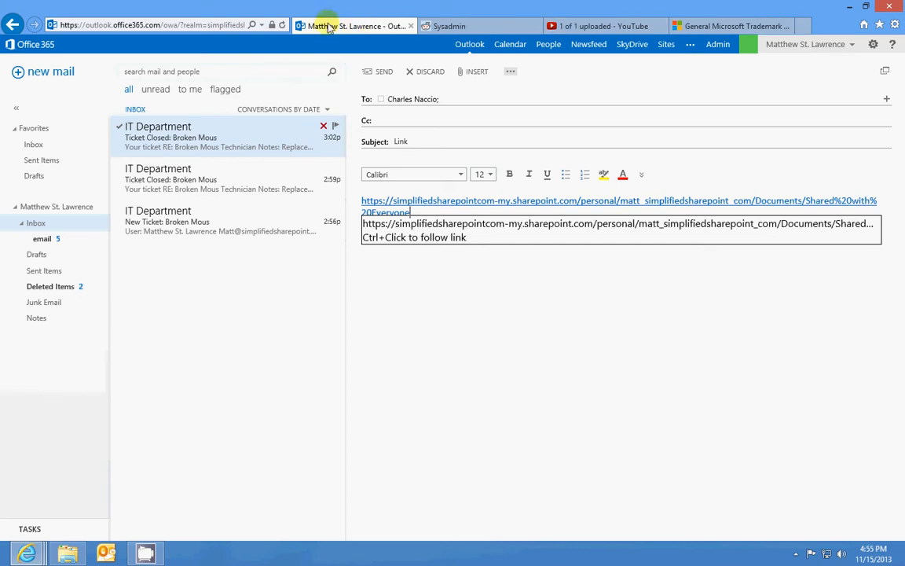
left_click(630, 43)
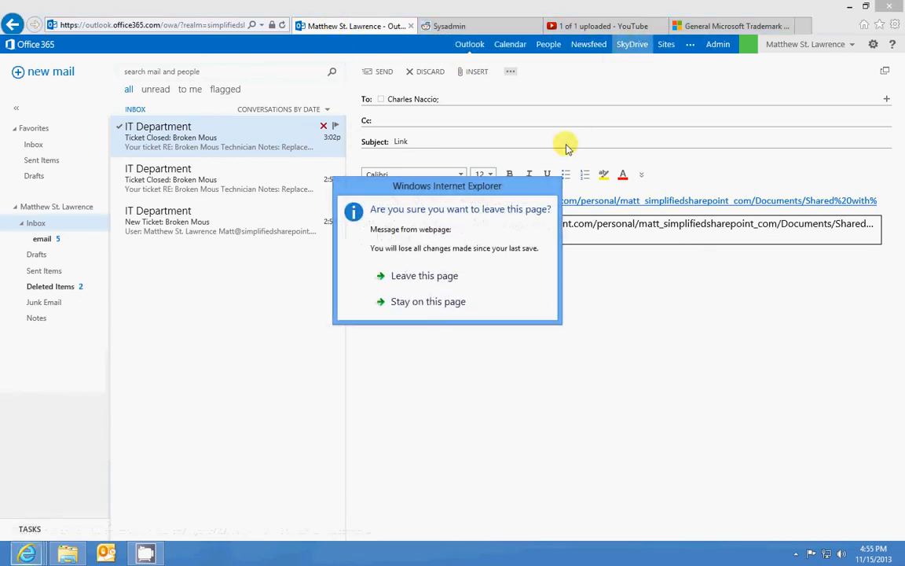
left_click(440, 276)
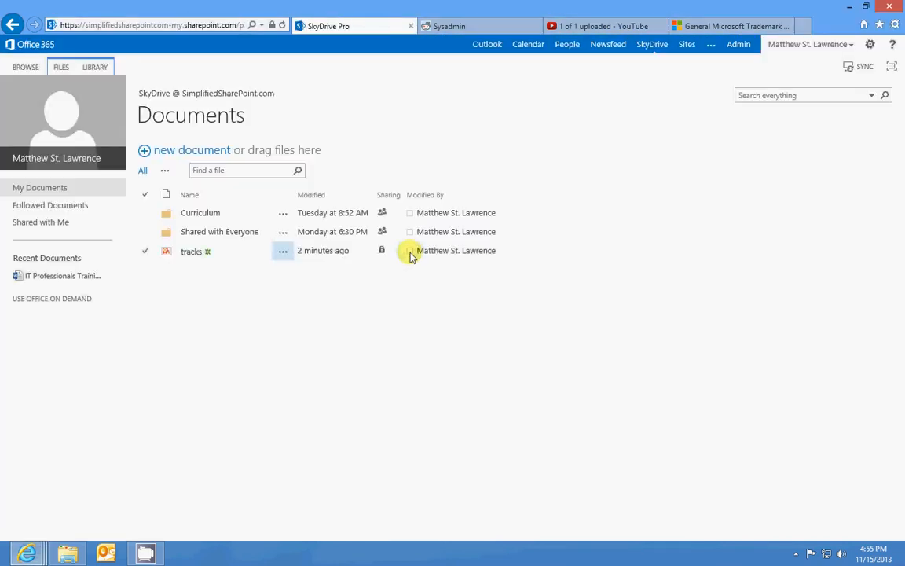
Check who the Shared with Everyone and Curriculum folders are shared with, and view the permission choices for the person sharing Curriculum
left_click(382, 231)
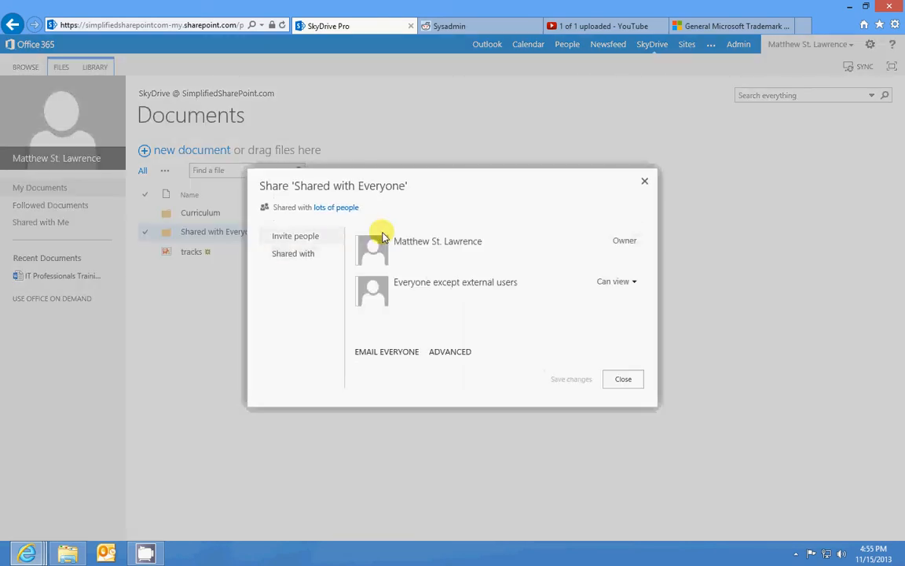
left_click(620, 378)
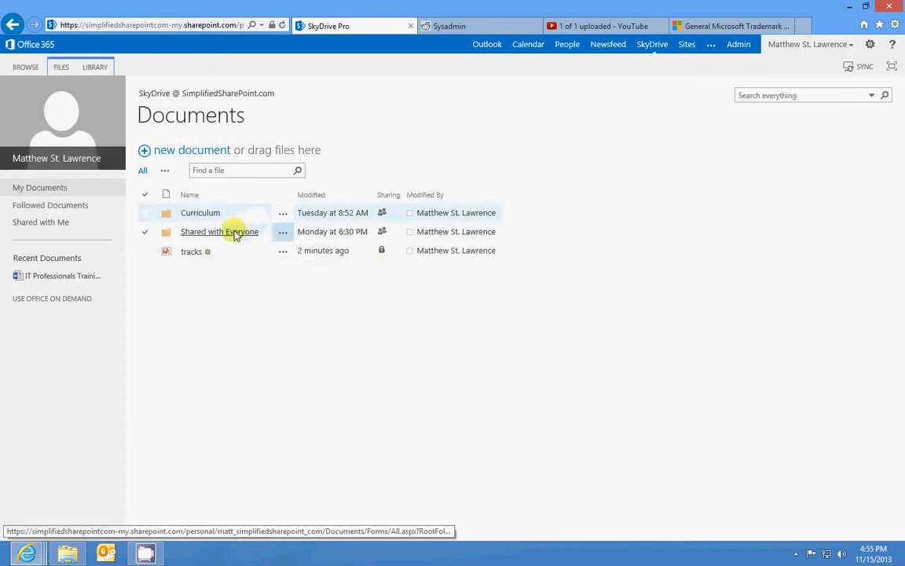
left_click(382, 213)
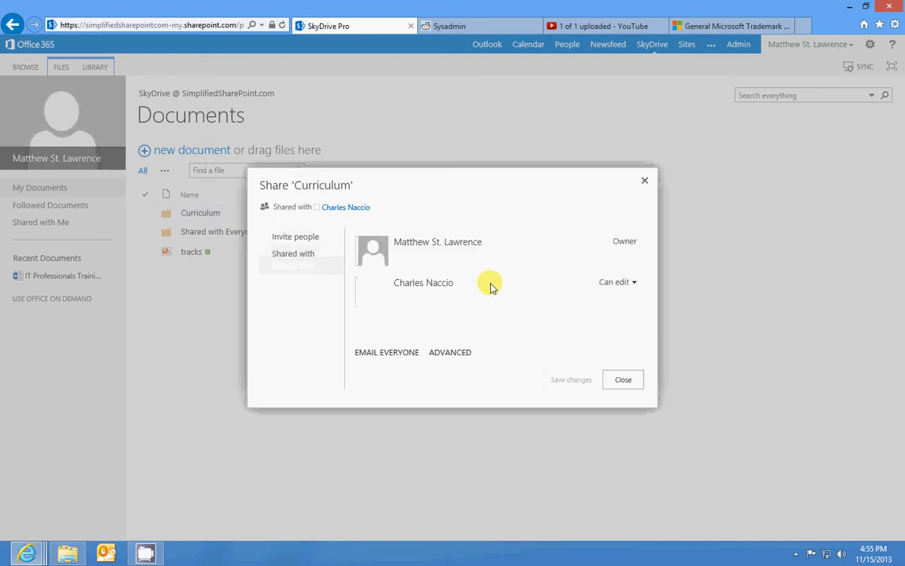
left_click(634, 283)
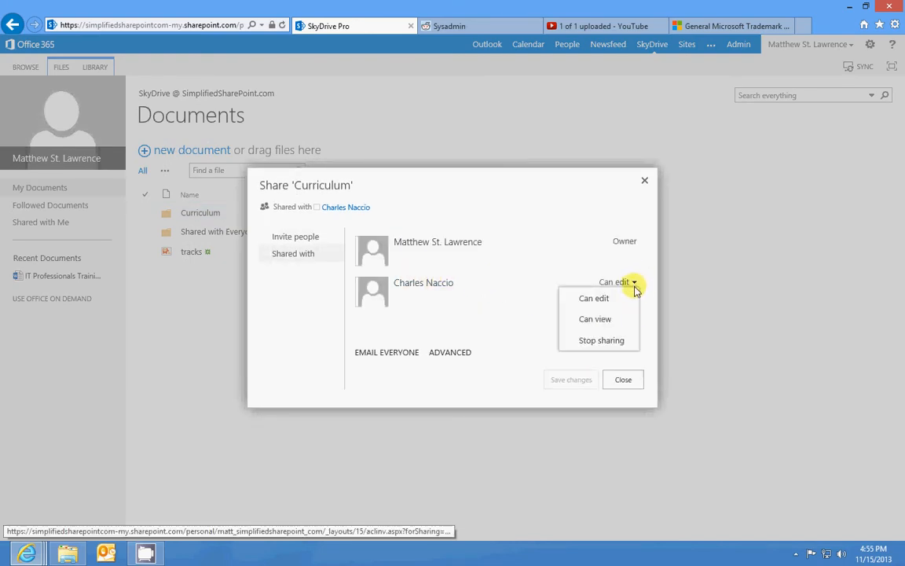
left_click(524, 391)
left_click(624, 380)
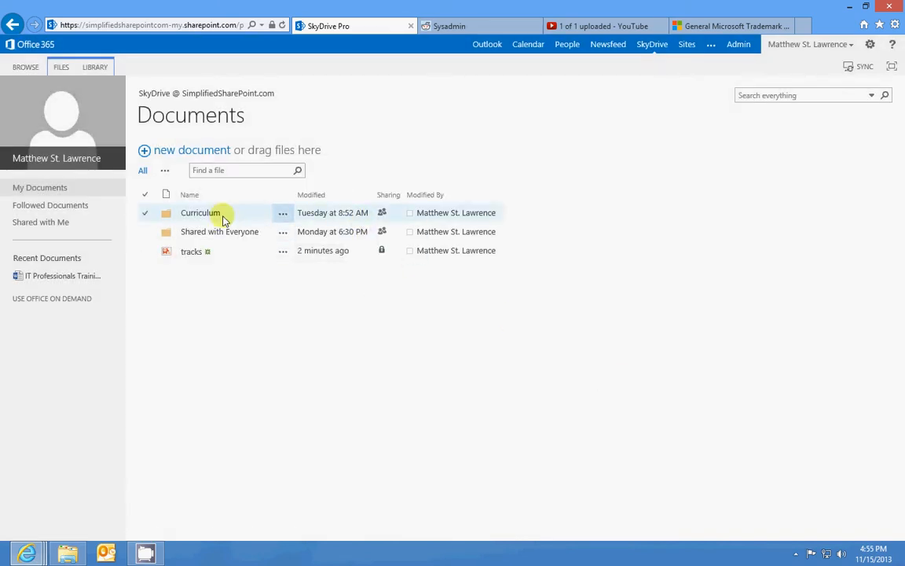
Start a sharing invitation for the Curriculum folder and add the colleague's name as the invitee
left_click(283, 215)
left_click(360, 268)
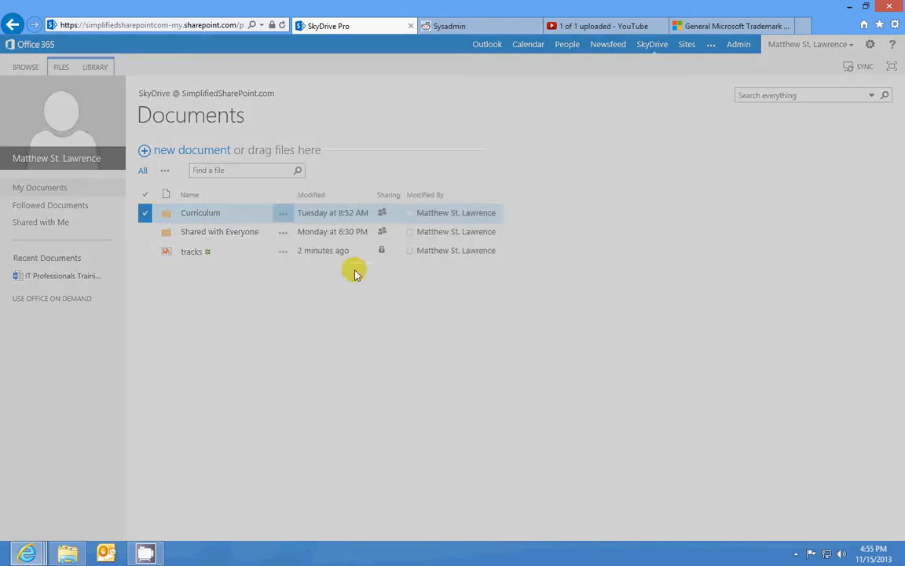
left_click(387, 254)
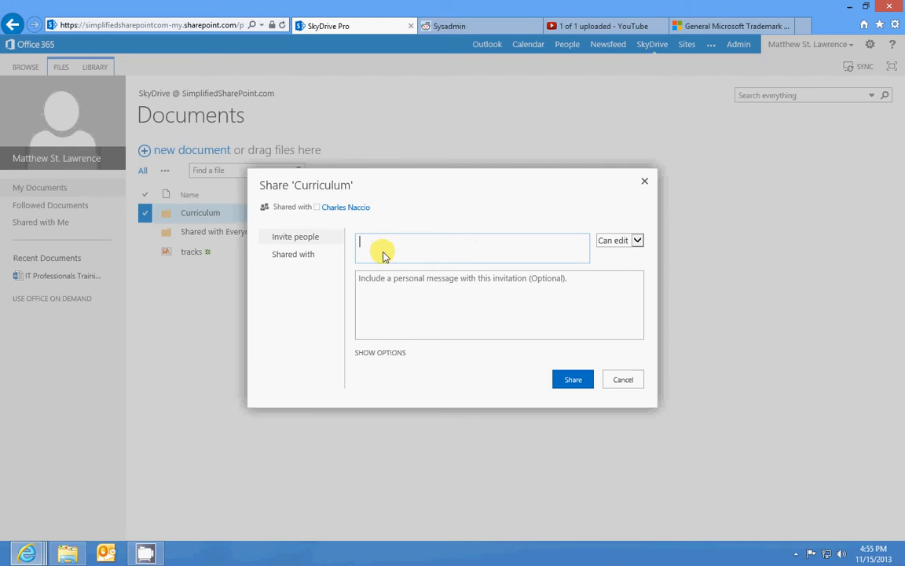
type("chare")
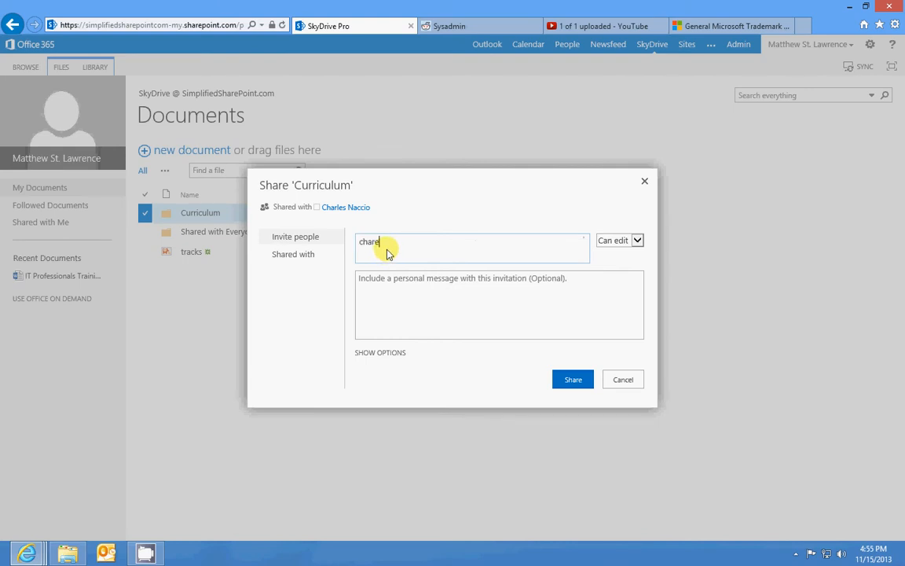
key("BackSpace")
type("les")
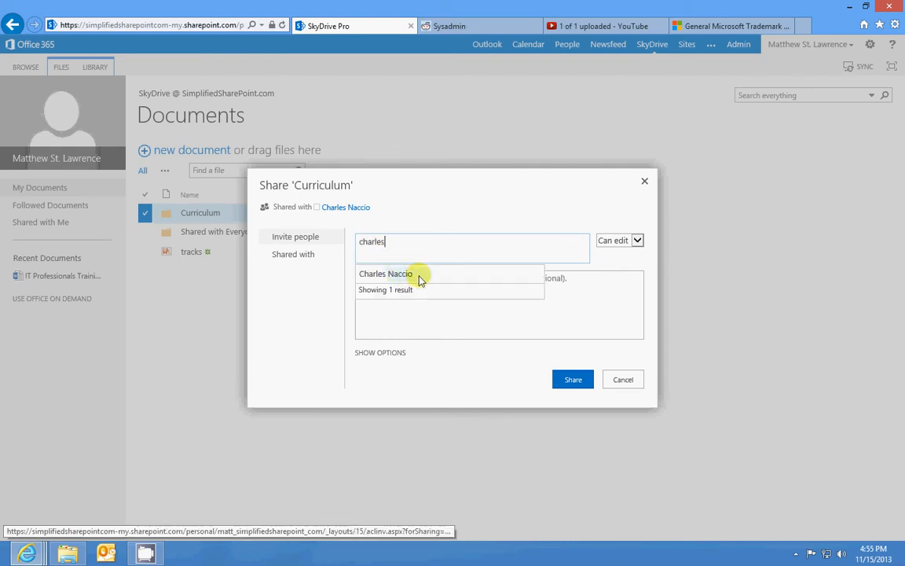
left_click(419, 276)
Set the Curriculum invitation to Can view without an email invitation, cancel the sharing and deselect the folder
left_click(637, 240)
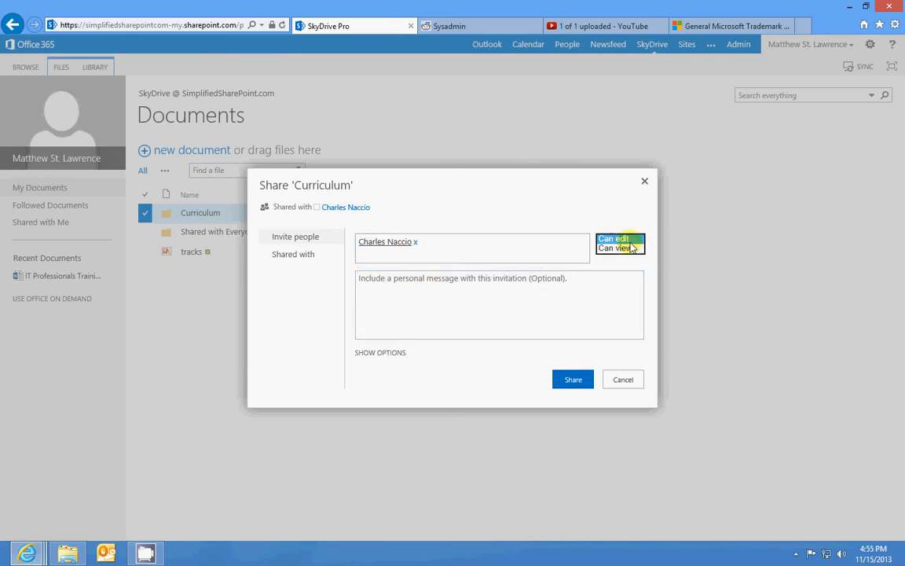
left_click(632, 248)
left_click(380, 352)
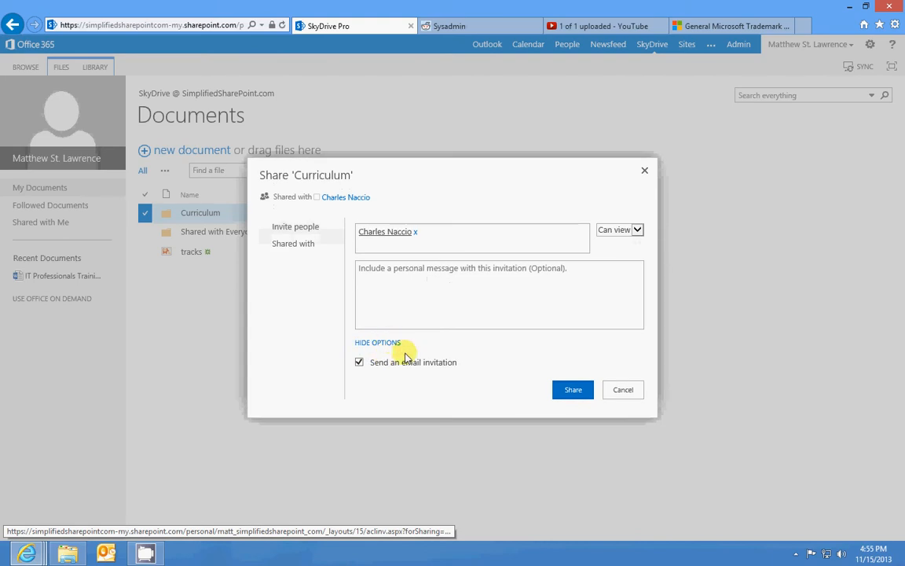
left_click(359, 363)
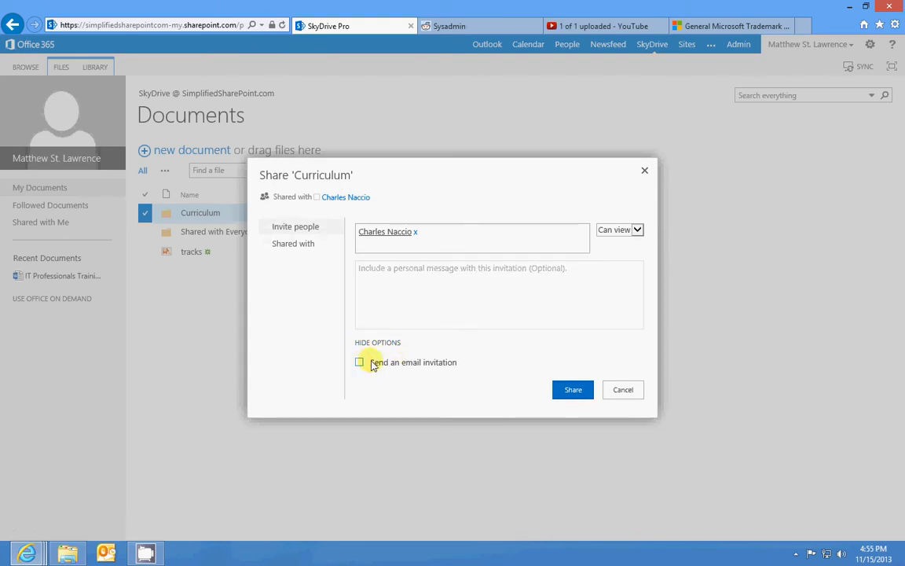
left_click(625, 390)
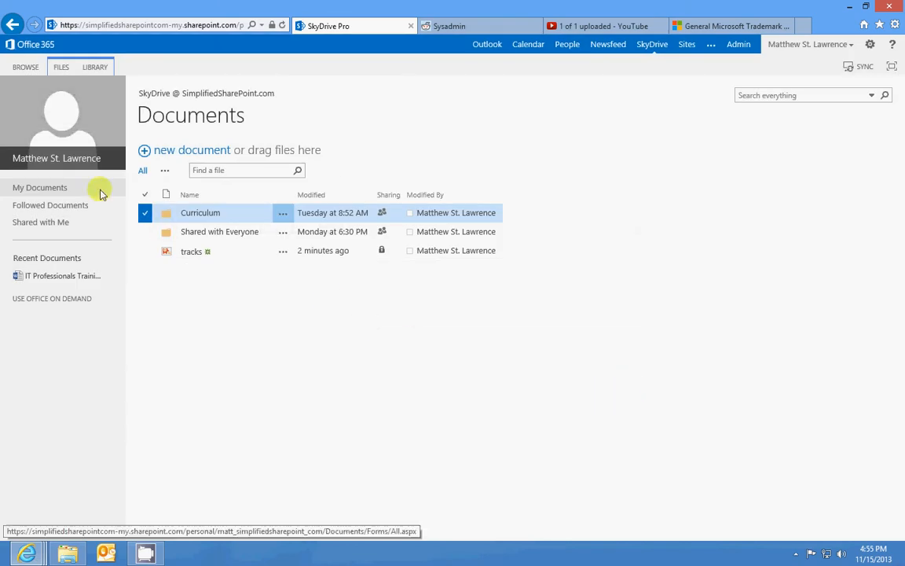
left_click(143, 212)
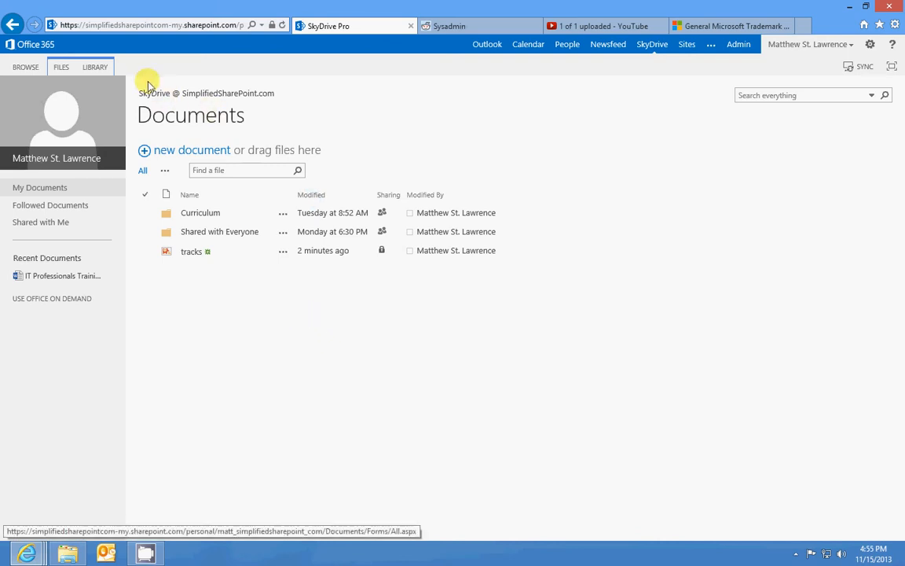
Try to open the library with Explorer, show the local New folder window beside it instead, and return to the plain library view
left_click(96, 67)
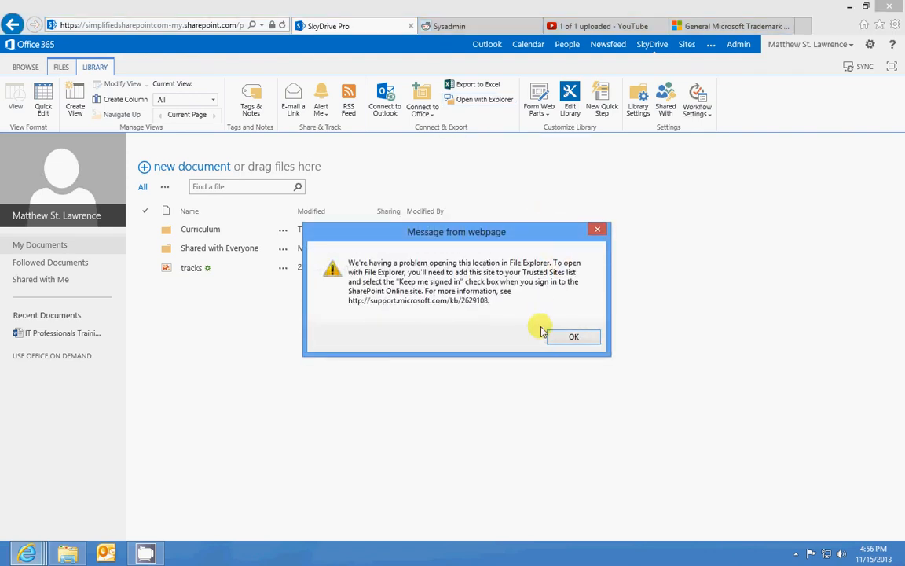
left_click(562, 343)
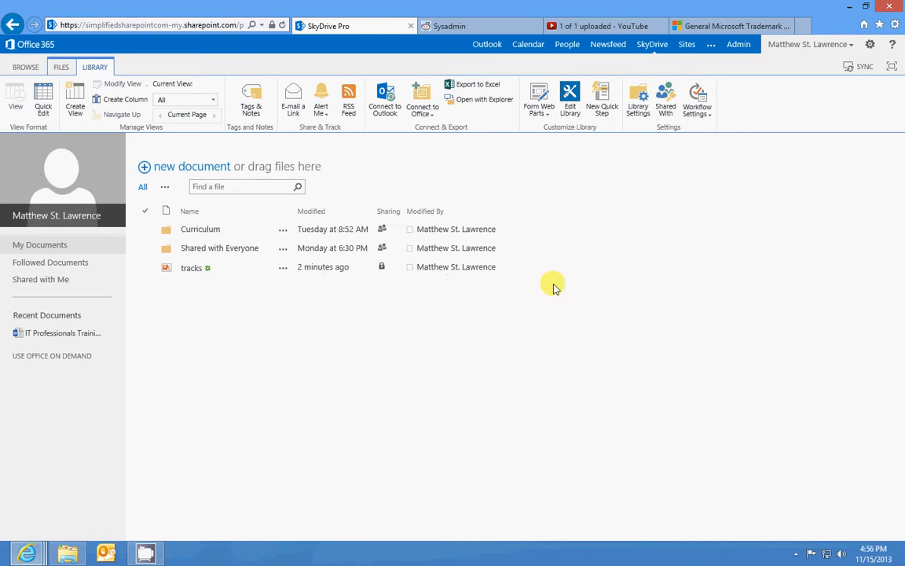
left_click(67, 553)
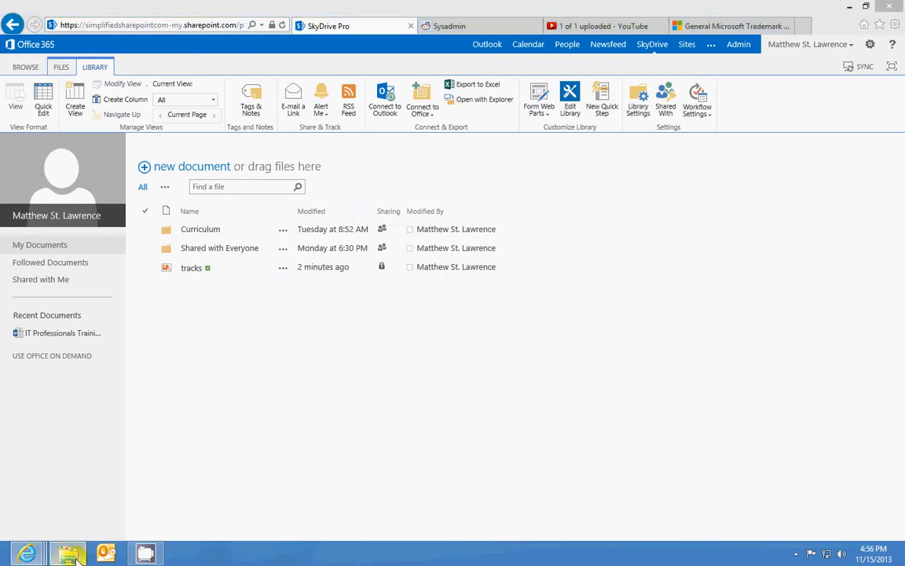
left_click_drag(221, 63, 707, 227)
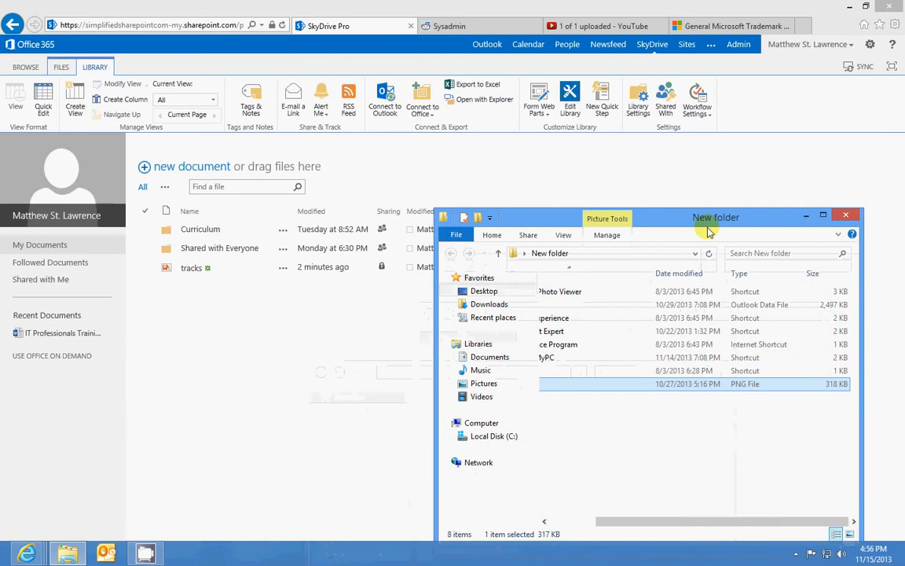
left_click(580, 521)
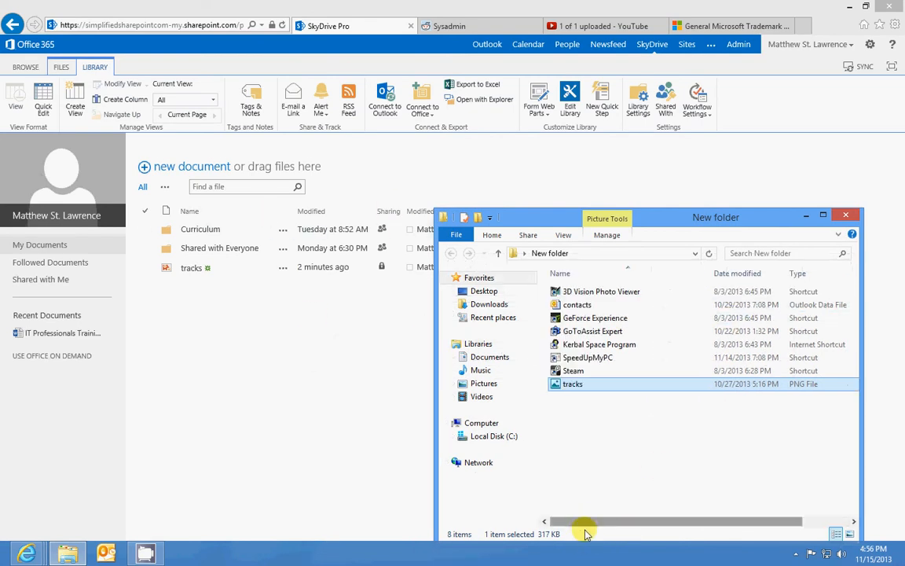
left_click(846, 215)
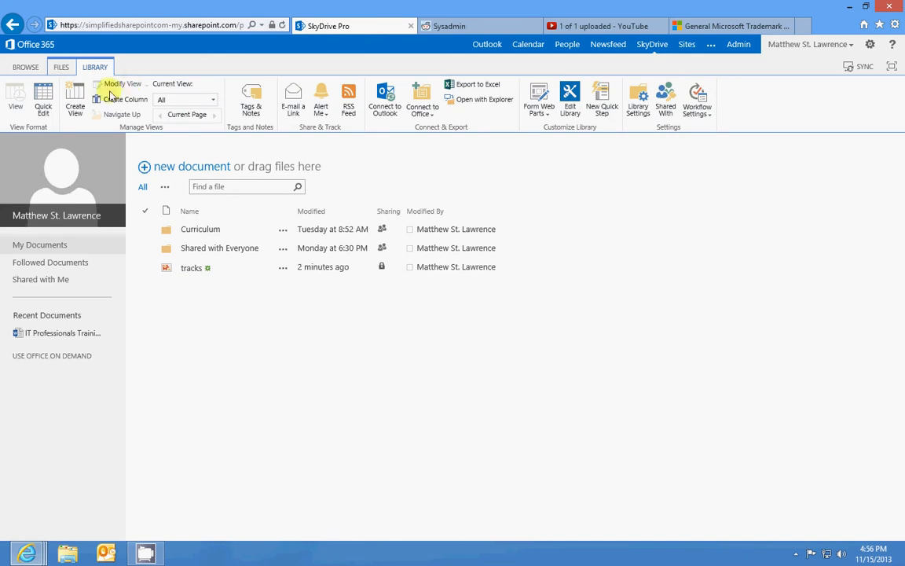
left_click(25, 67)
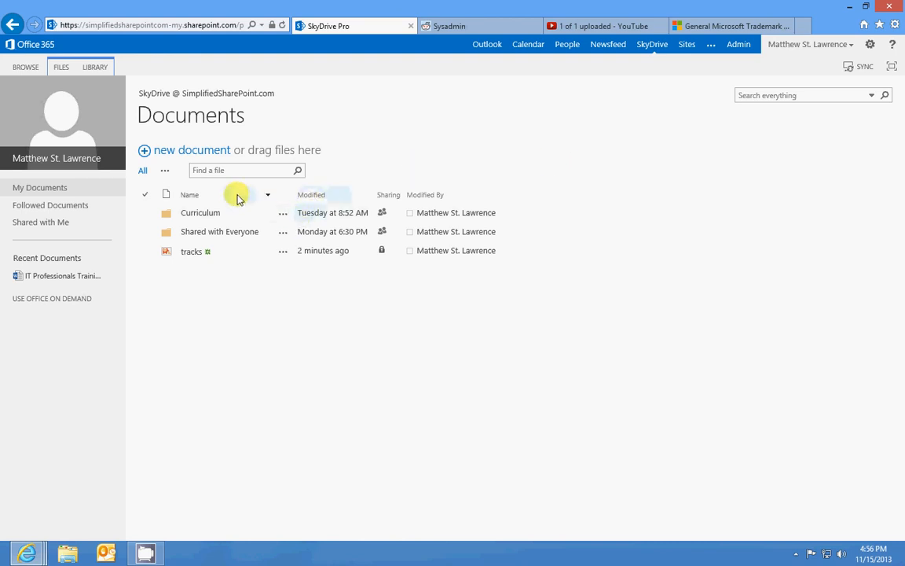
Preview End User Fast Track and End User Training Curriculum in the Curriculum folder, and return to the Documents library
left_click(218, 214)
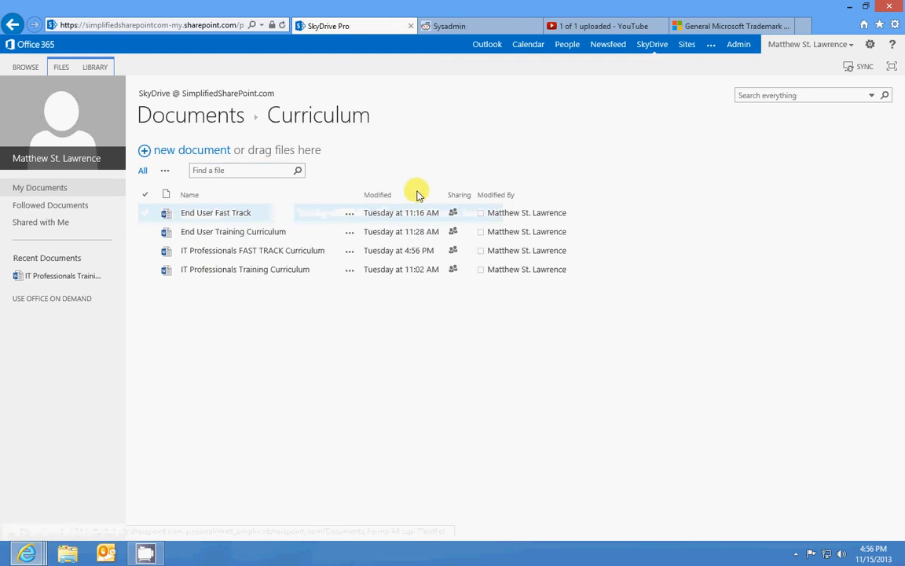
left_click(350, 213)
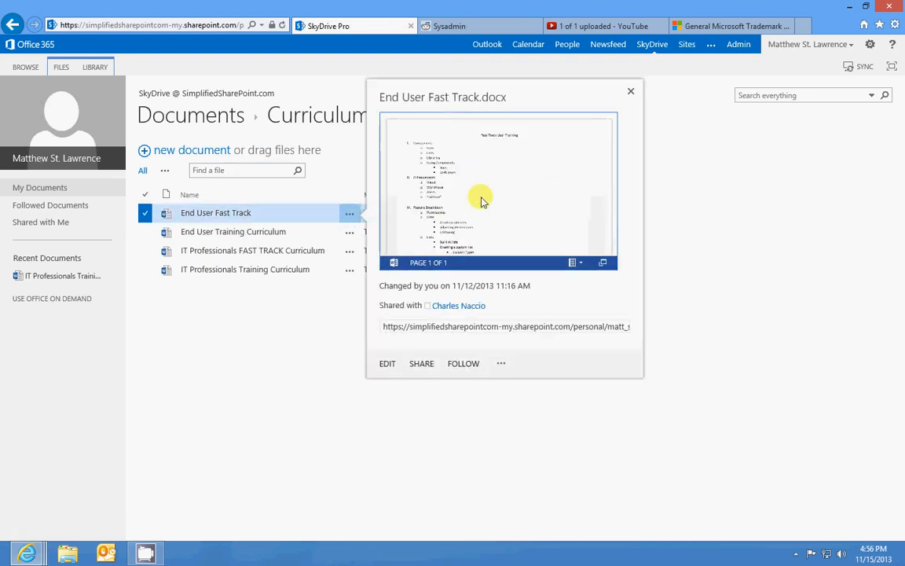
left_click(350, 233)
scroll(472, 168, "down", 5)
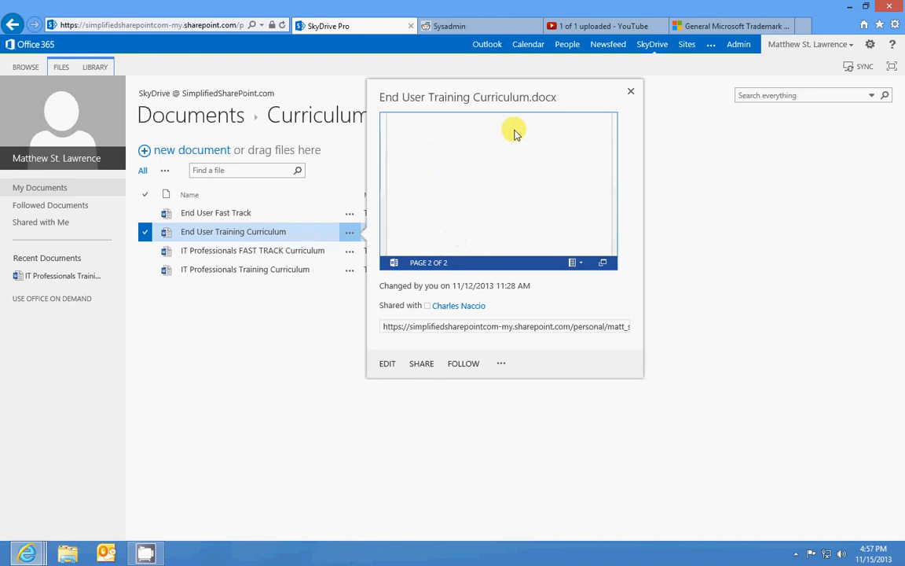
left_click(630, 93)
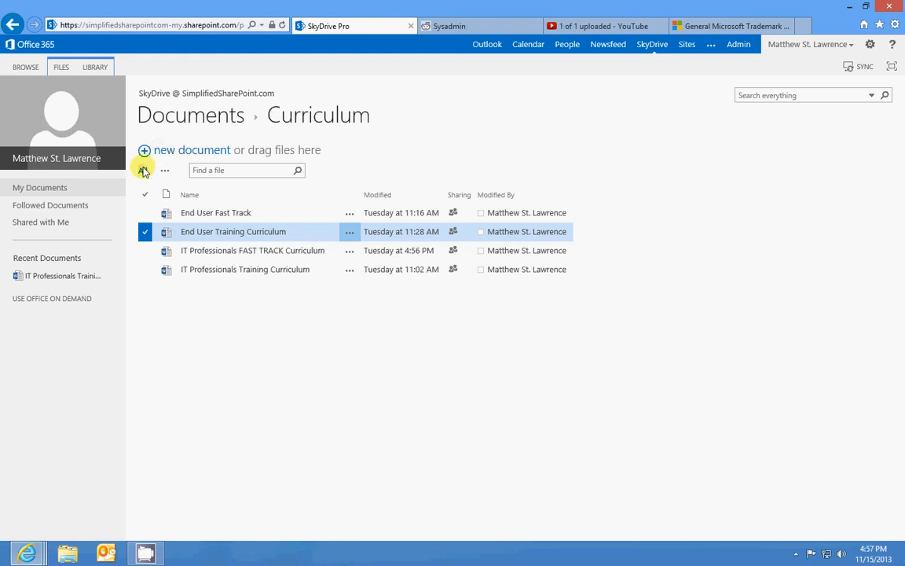
left_click(173, 118)
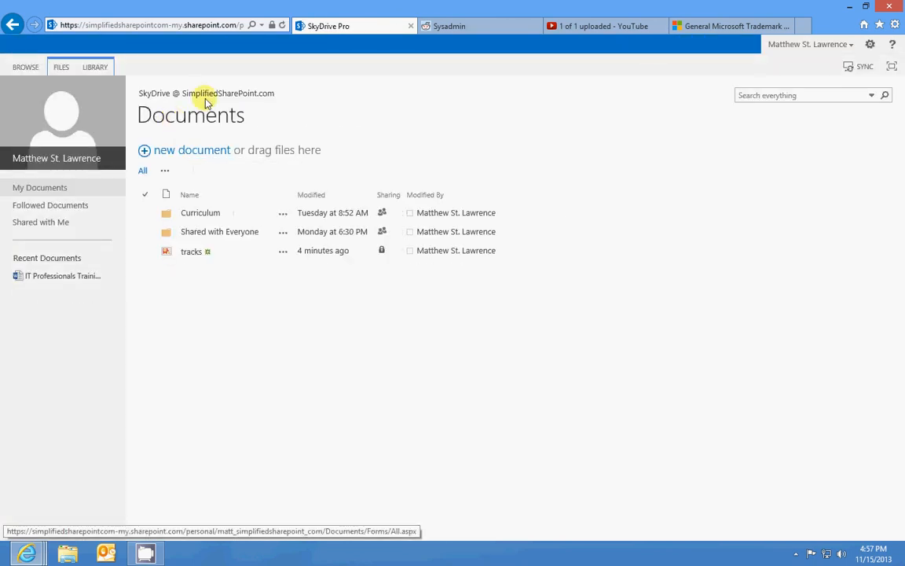